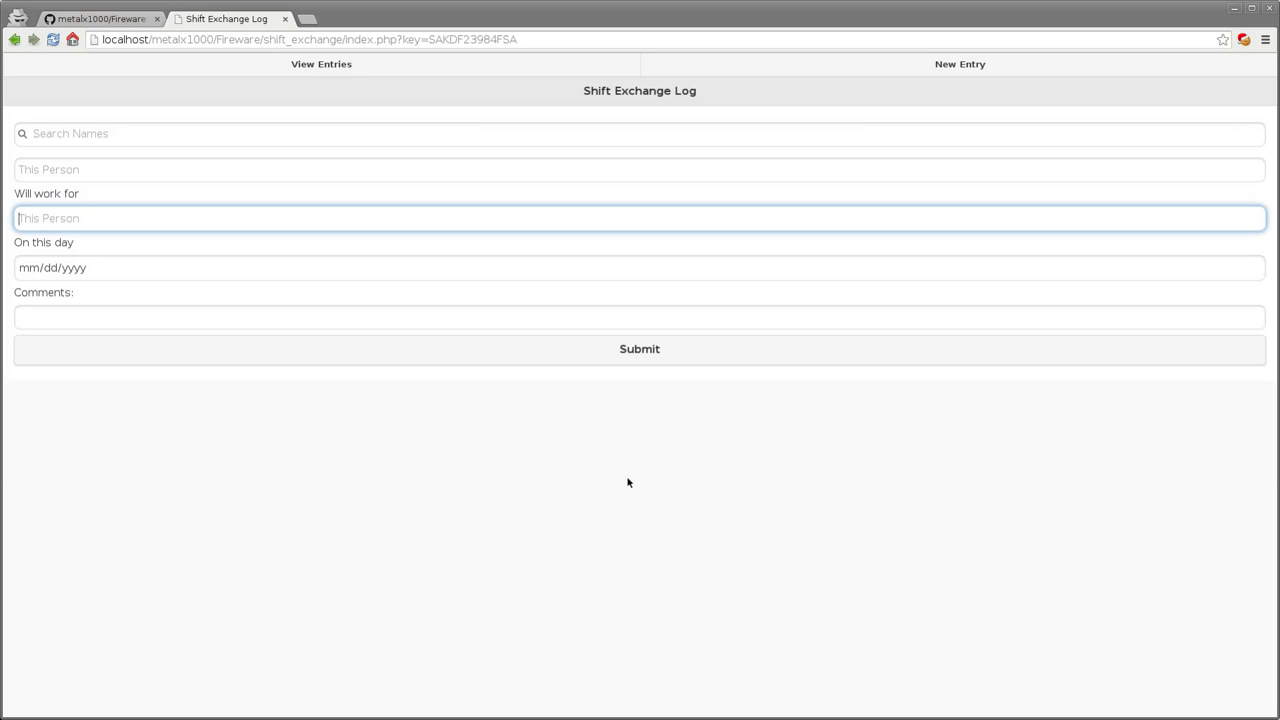
On the GitHub tab, open the Fireware repository's shift_exchange folder to list connect.php, get.php and index.php
left_click(105, 19)
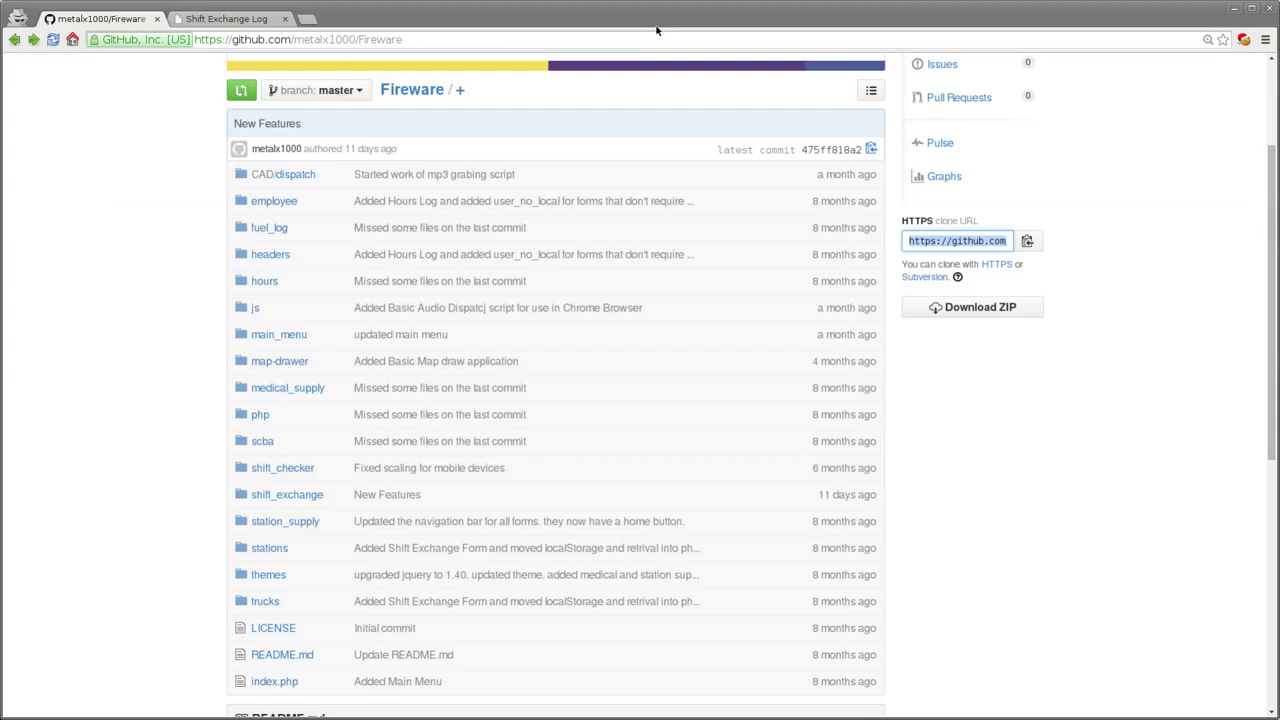
scroll(74, 337, "up", 4)
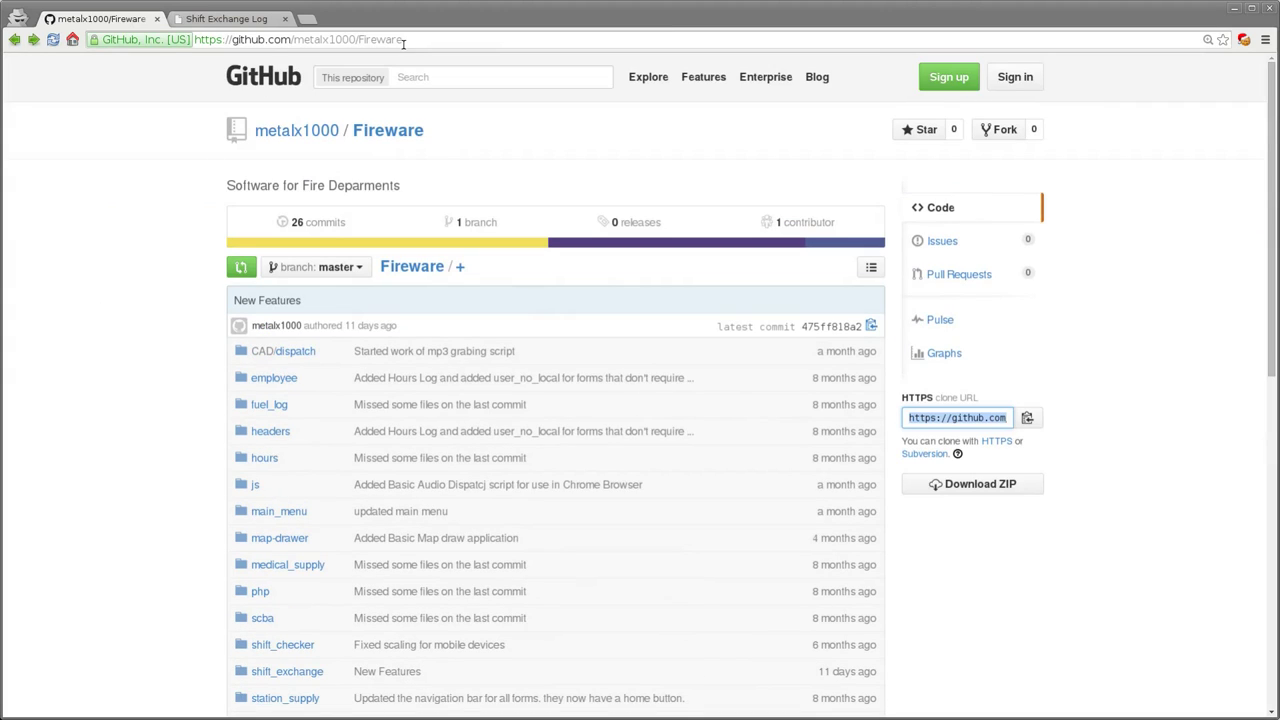
double_click(360, 39)
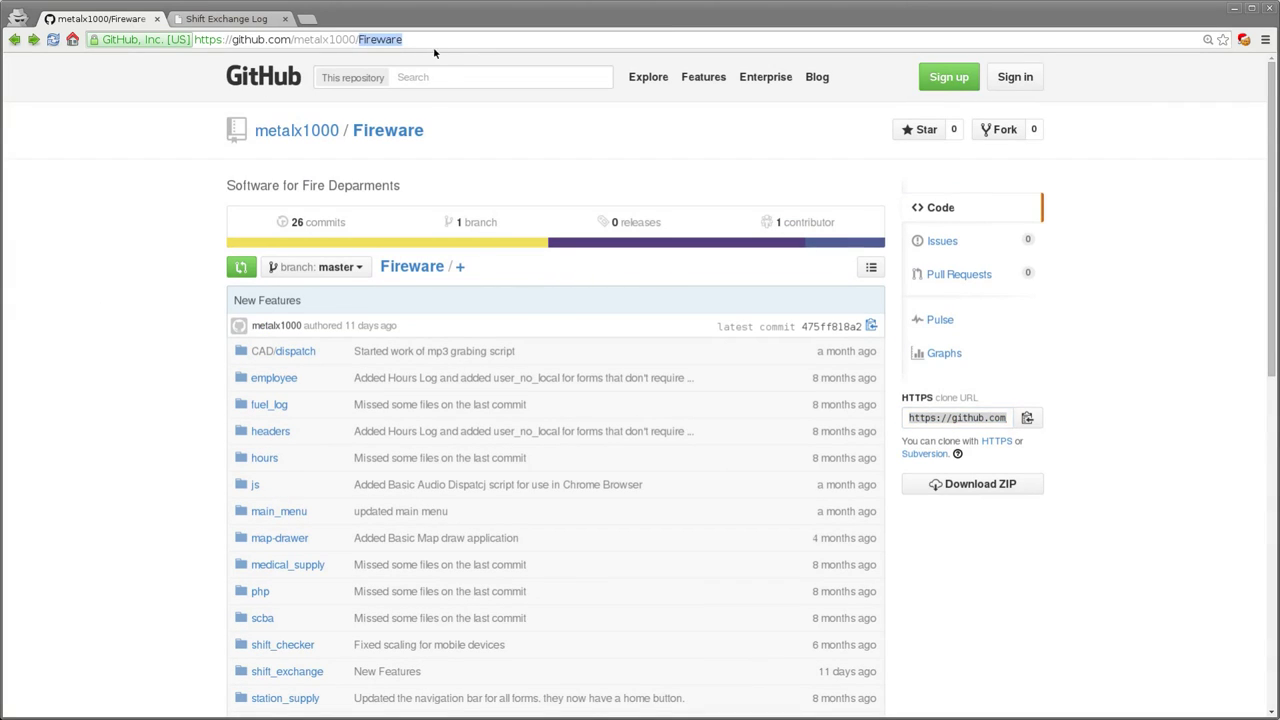
scroll(149, 450, "down", 3)
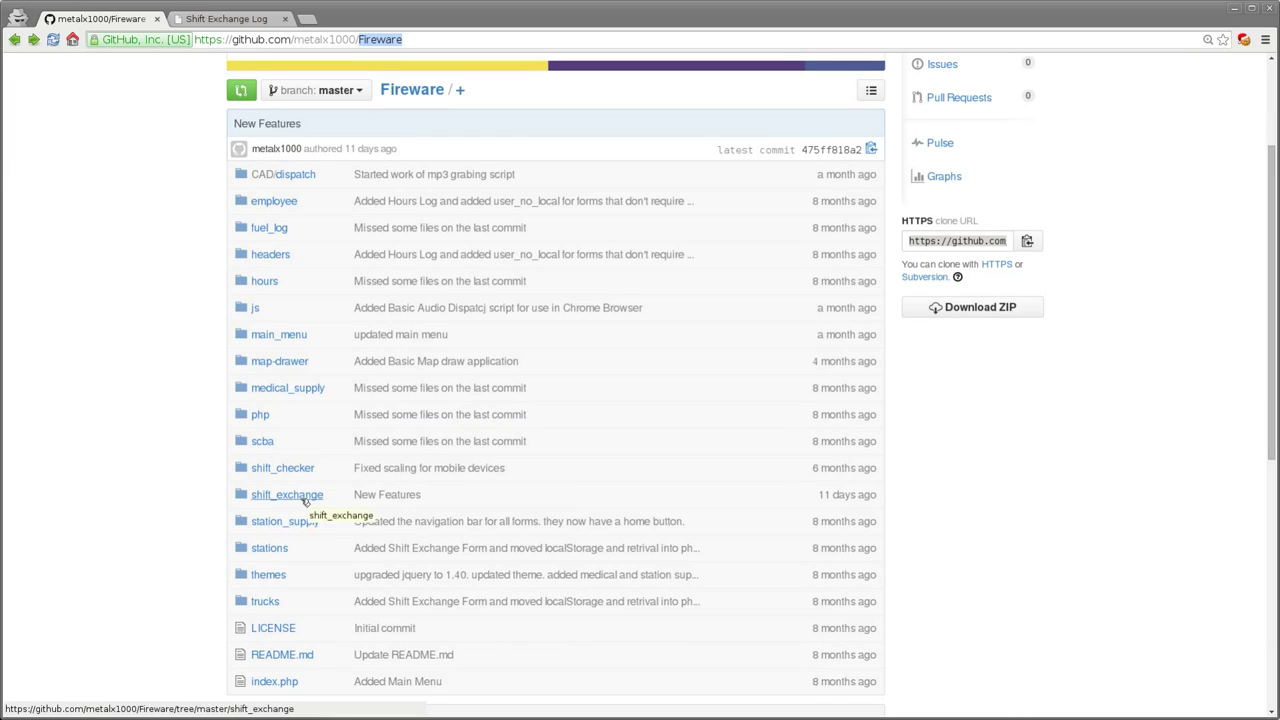
left_click(290, 494)
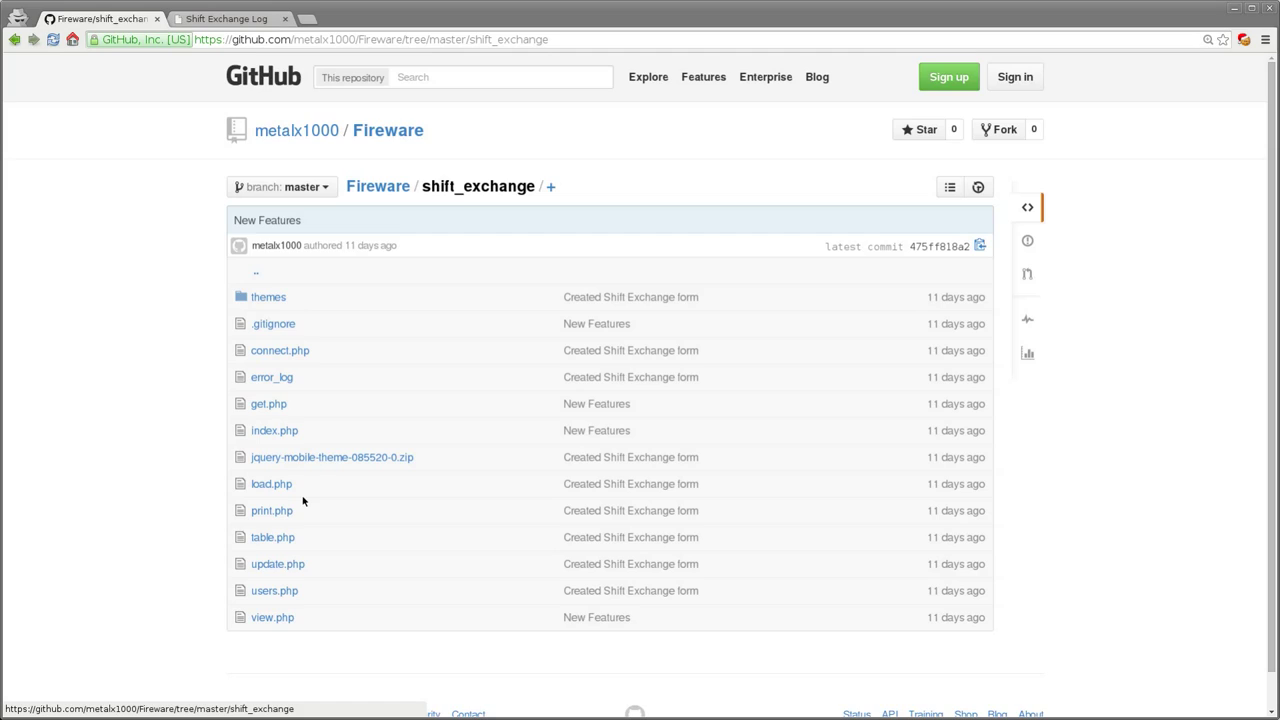
Switch back to the Shift Exchange Log tab showing the empty new-entry form
left_click(250, 22)
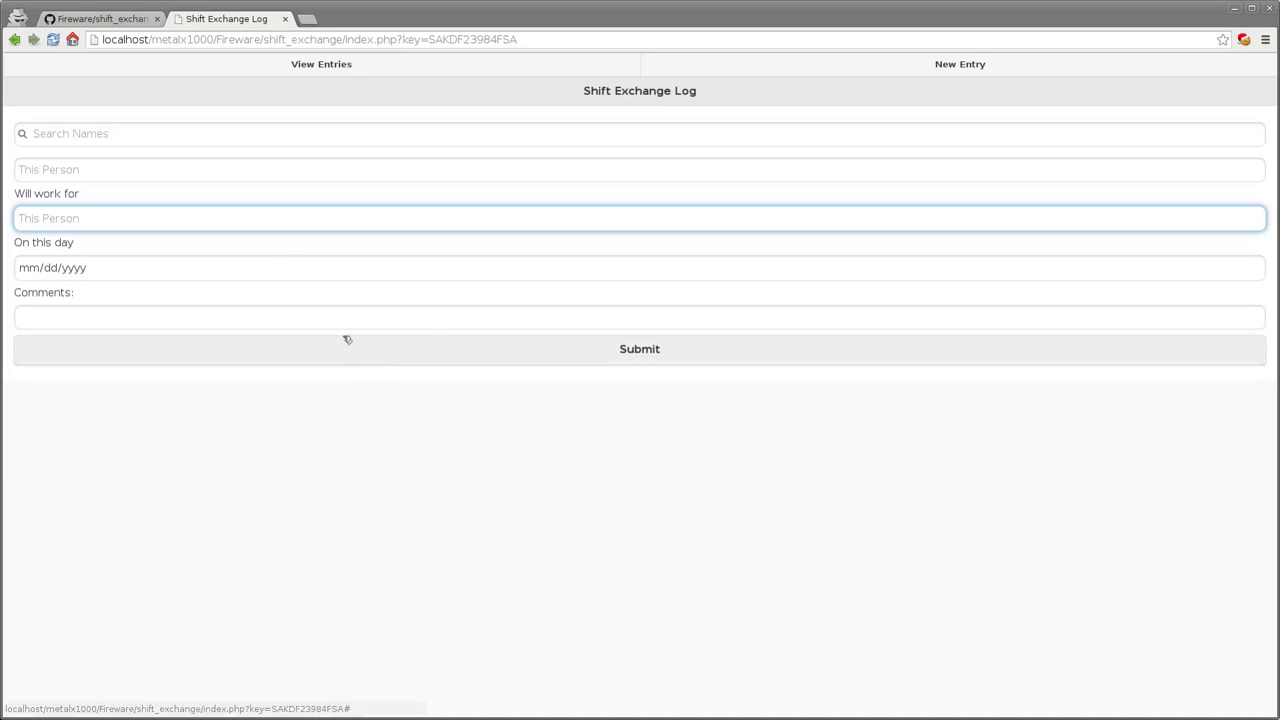
left_click(329, 120)
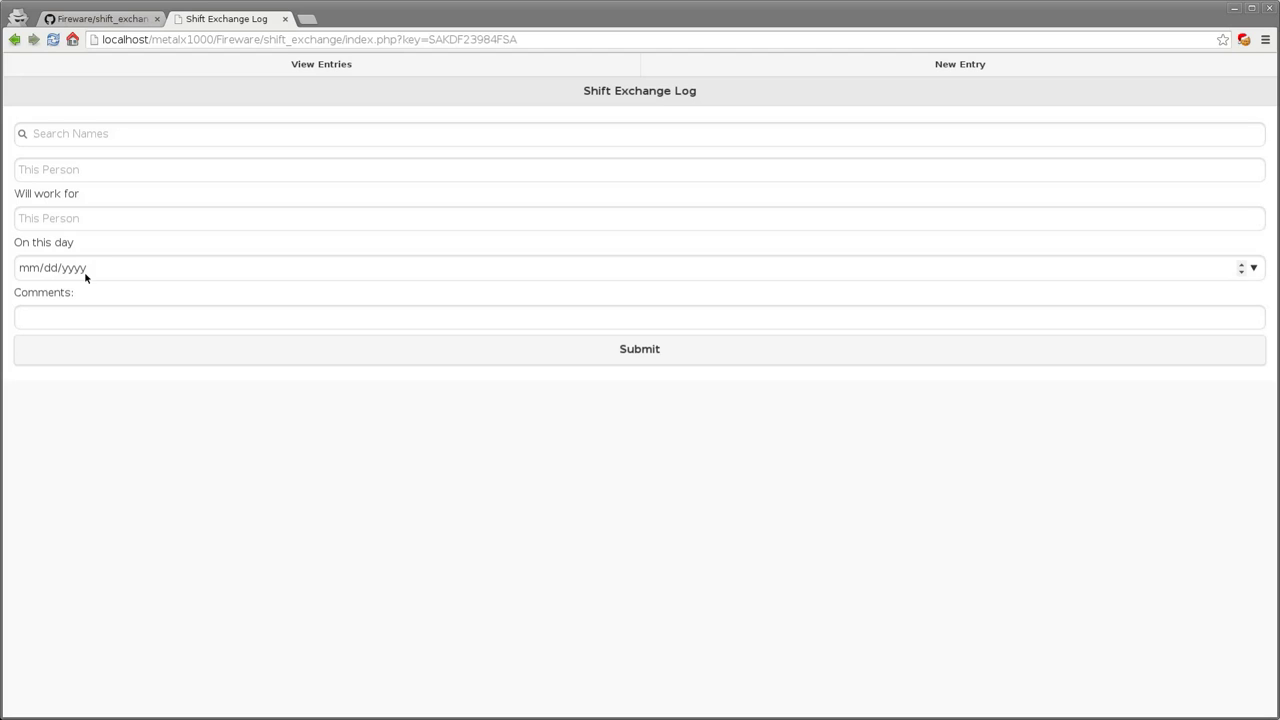
left_click(108, 170)
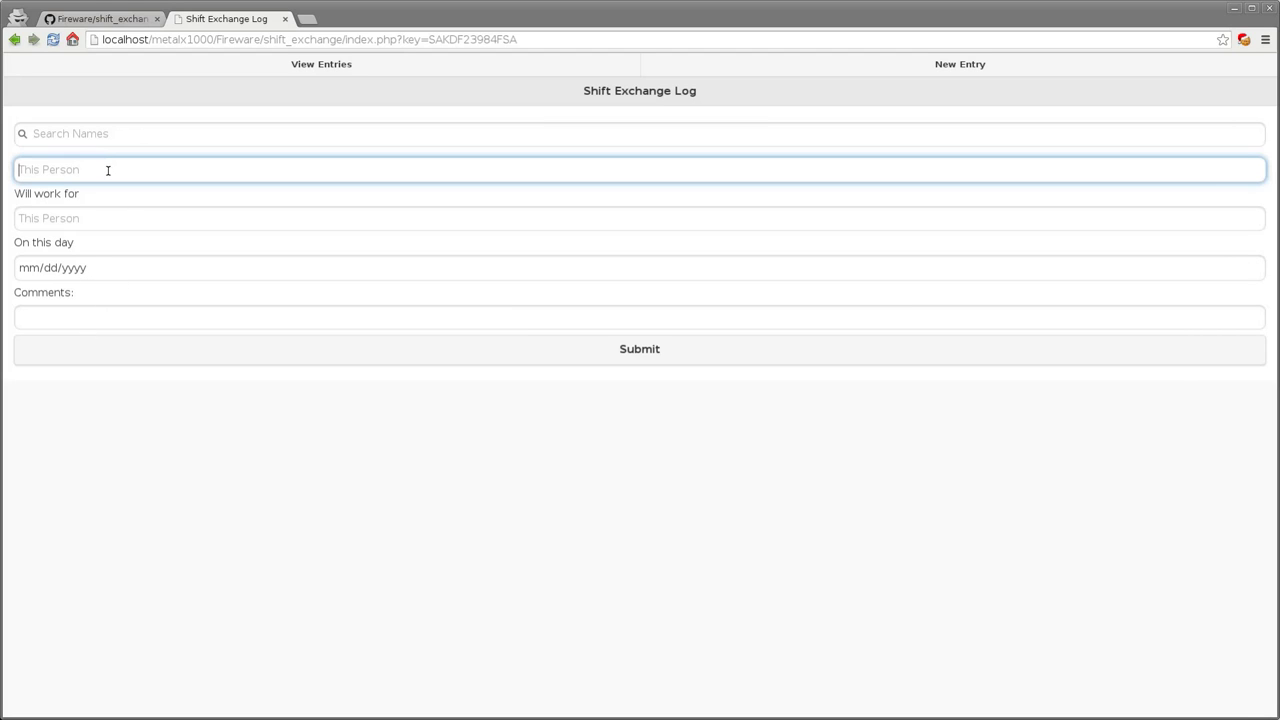
type("Bob Msith")
key("BackSpace")
key("BackSpace")
key("BackSpace")
key("BackSpace")
key("BackSpace")
key("BackSpace")
key("BackSpace")
key("BackSpace")
key("BackSpace")
left_click(158, 110)
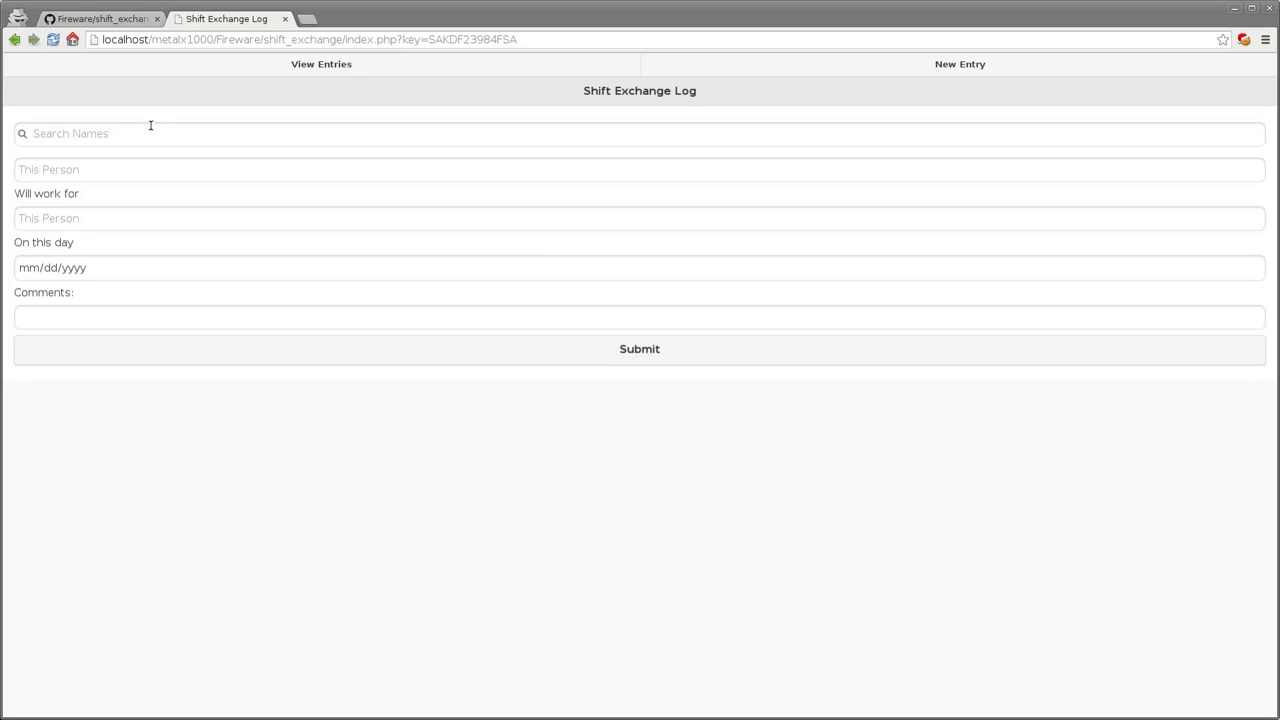
left_click(158, 137)
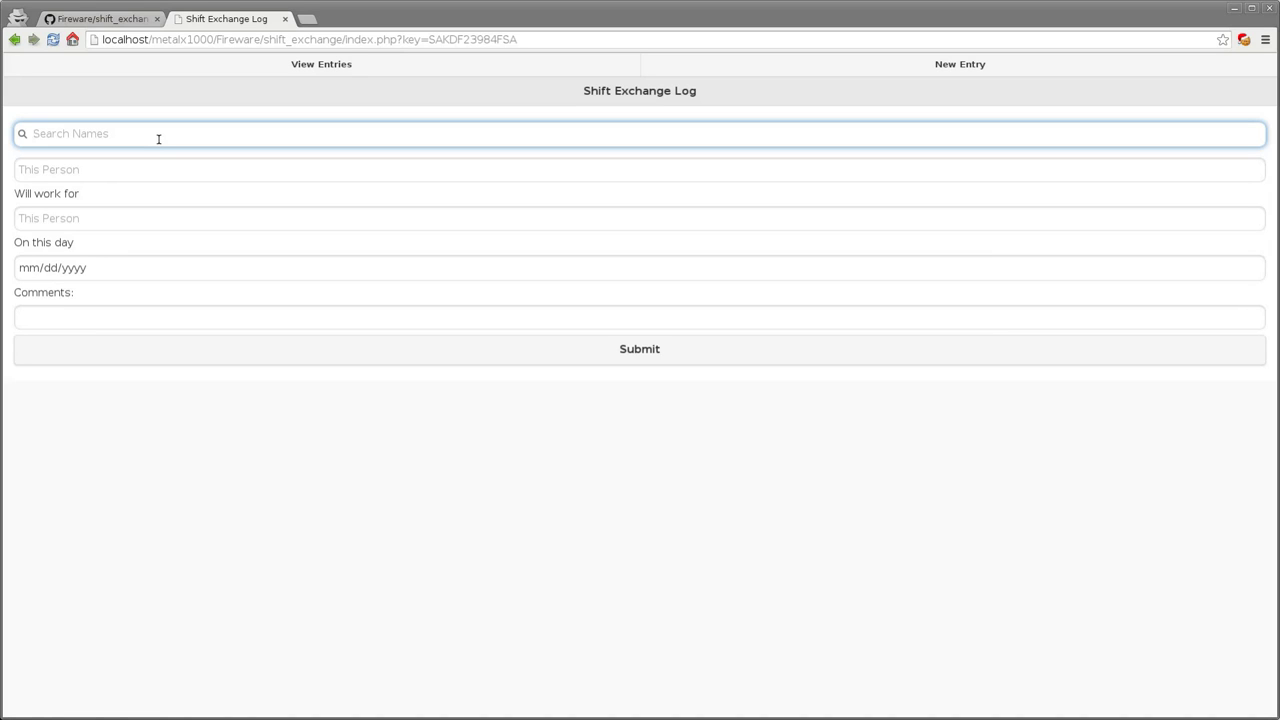
Pick This Person and the Will work for coworker from Search Names suggestions
type("Tom")
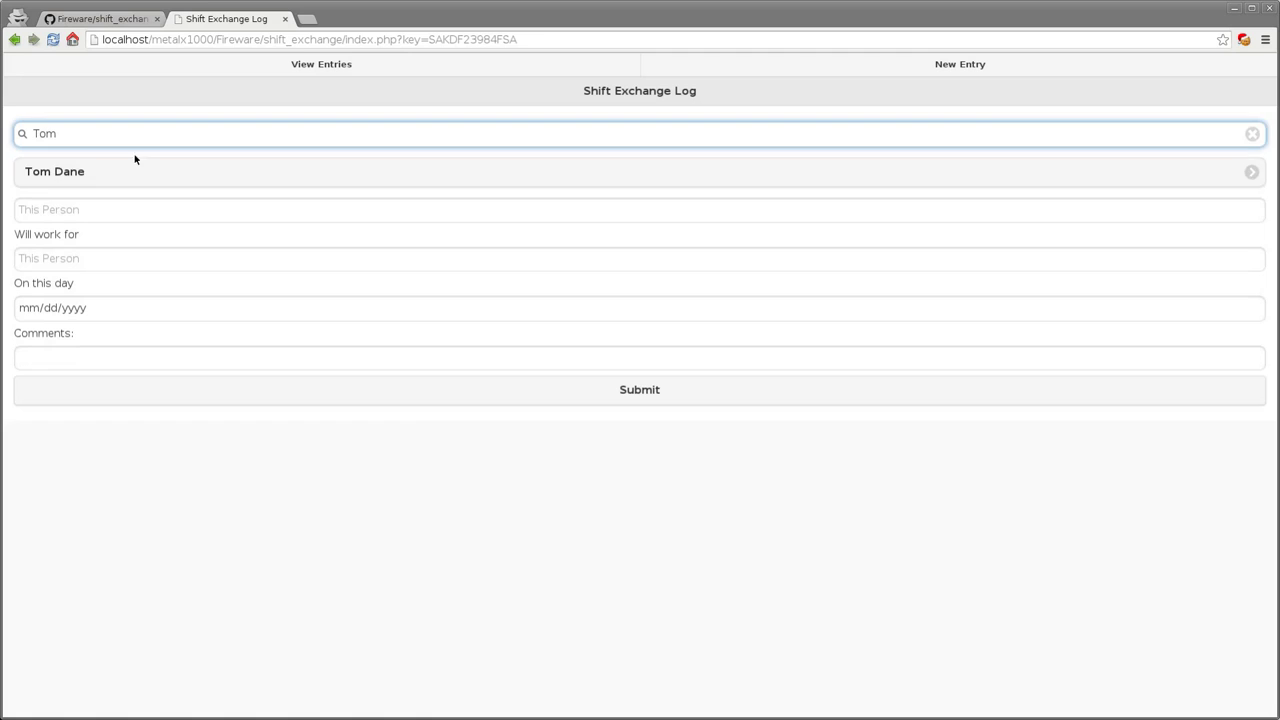
left_click(131, 166)
type("tim")
left_click(126, 172)
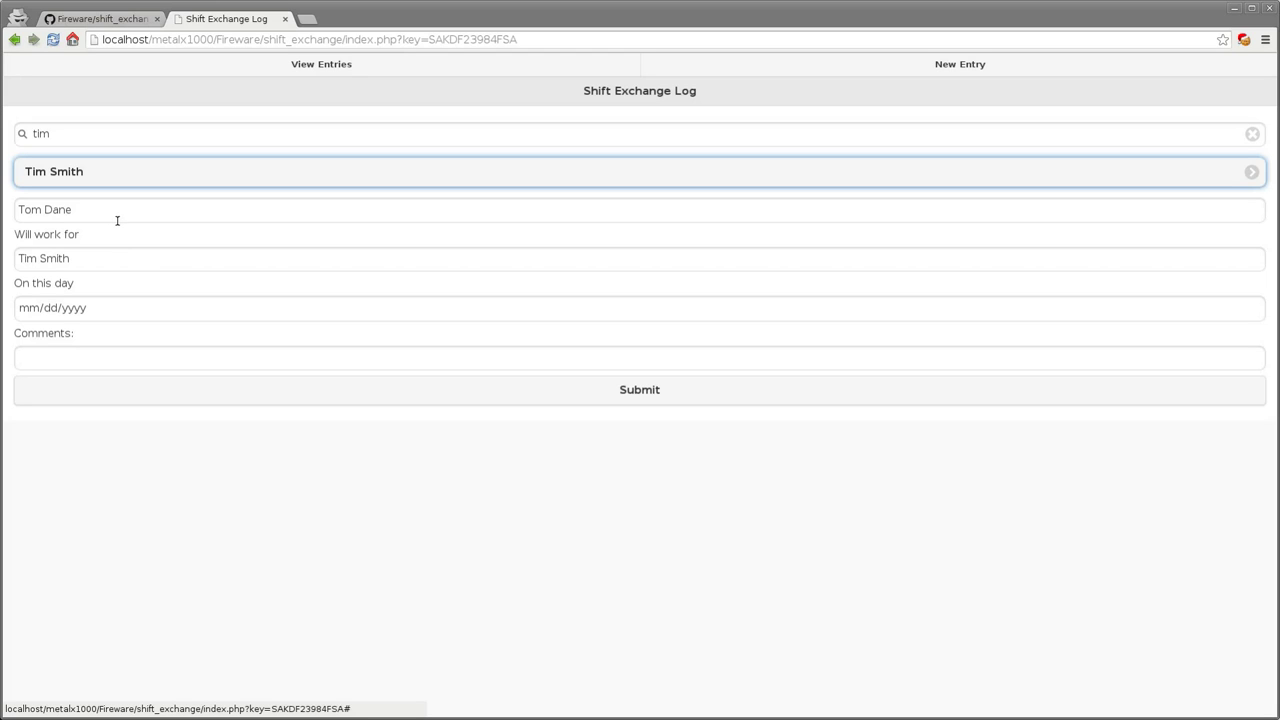
Set the exchange date to 03/12/2015 using the calendar picker
left_click(127, 308)
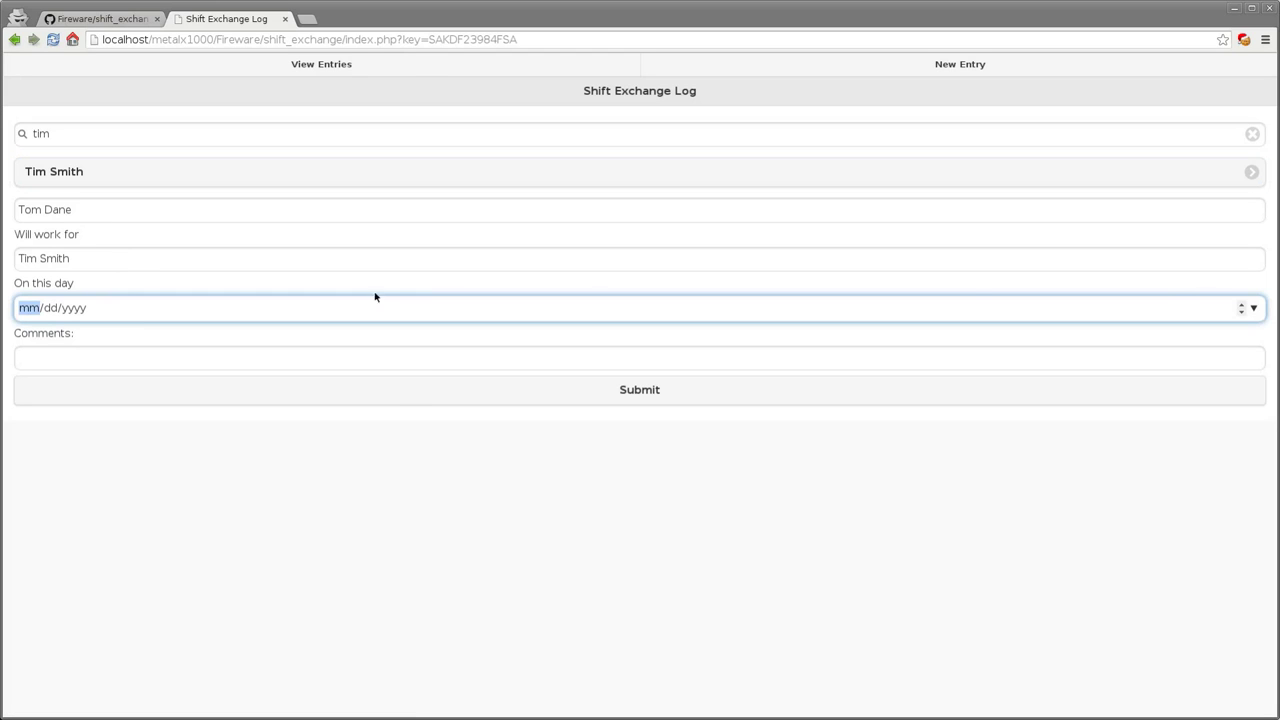
left_click(1253, 308)
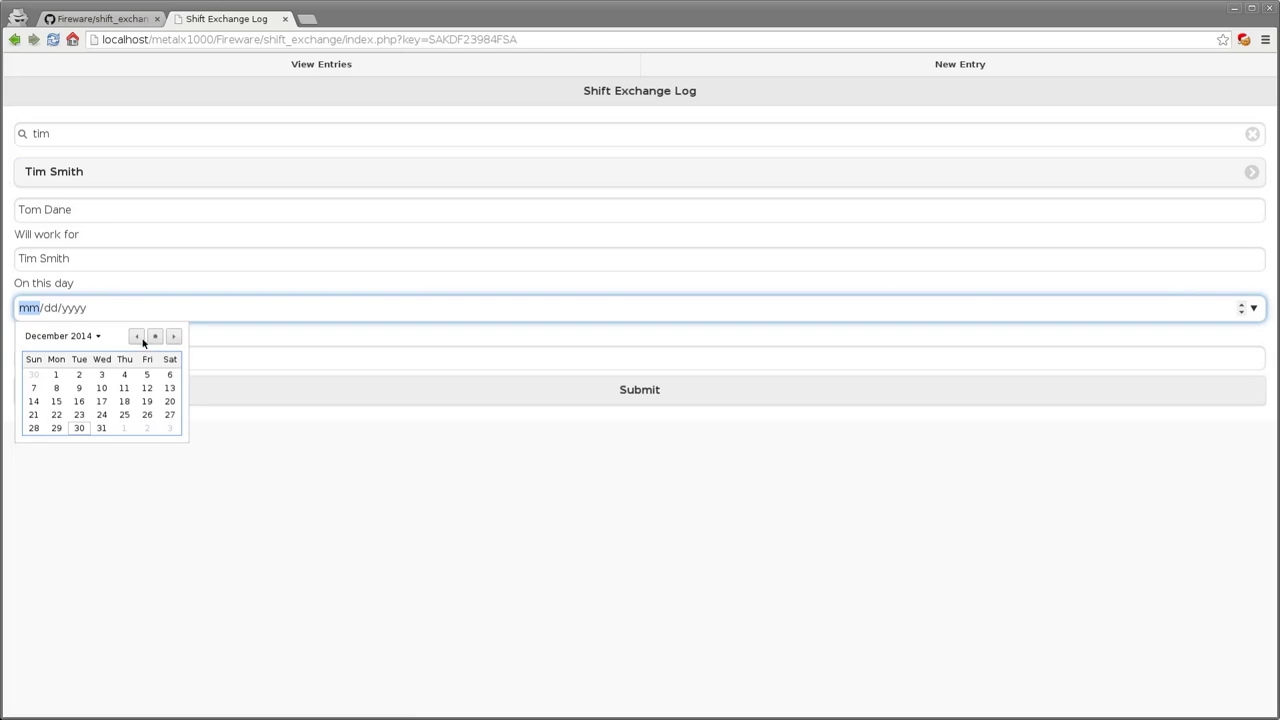
left_click(176, 337)
left_click(176, 337)
left_click(176, 337)
left_click(124, 388)
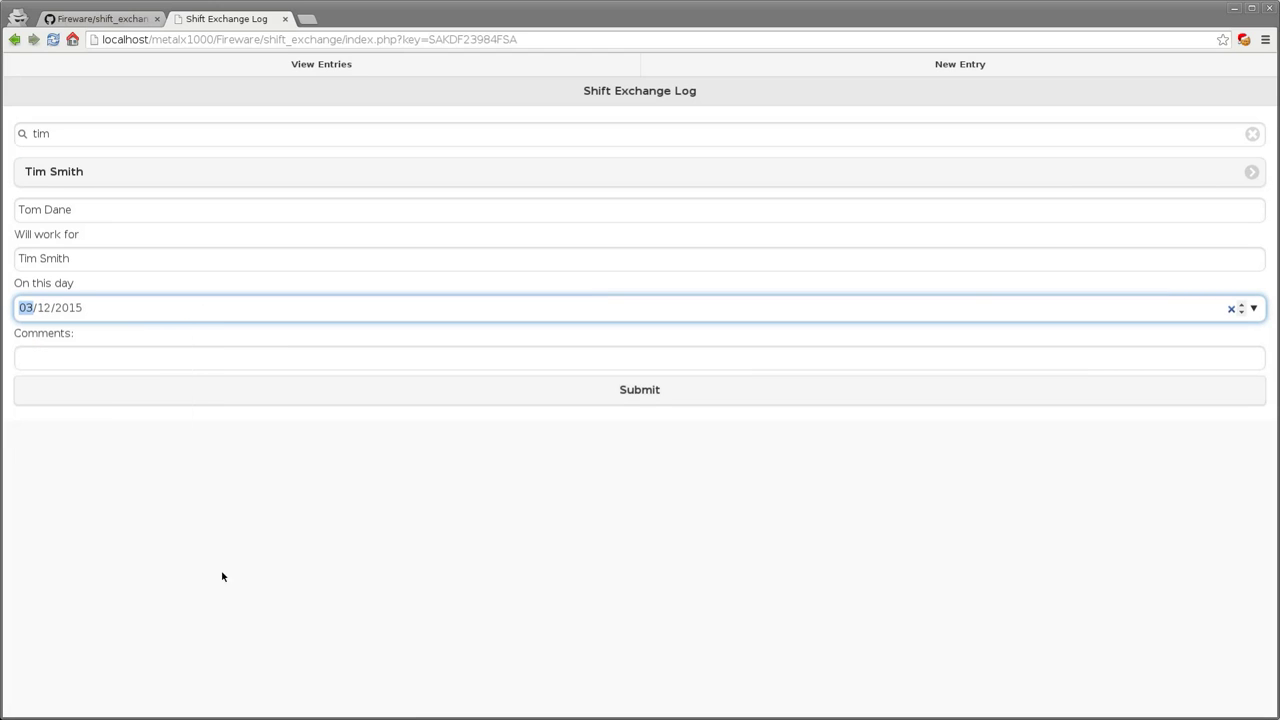
Enter the comment 'Vacation to Miami' for the exchange
left_click(20, 209)
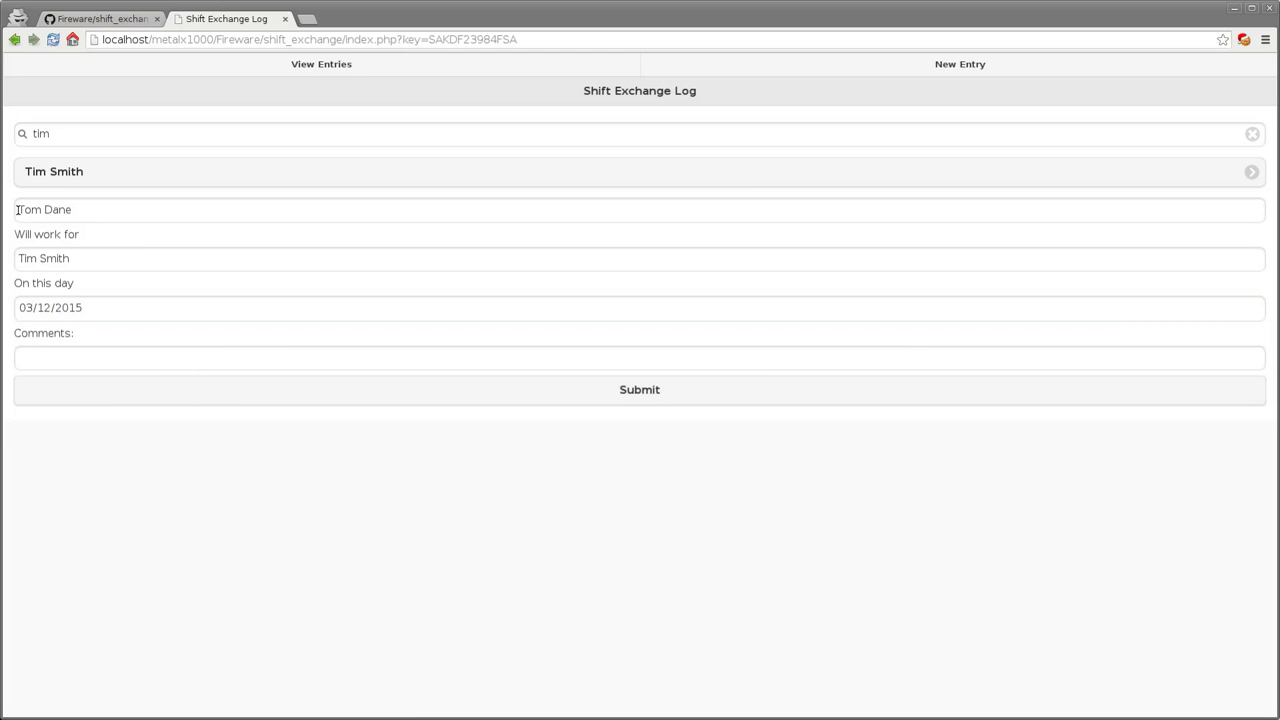
left_click_drag(50, 209, 82, 210)
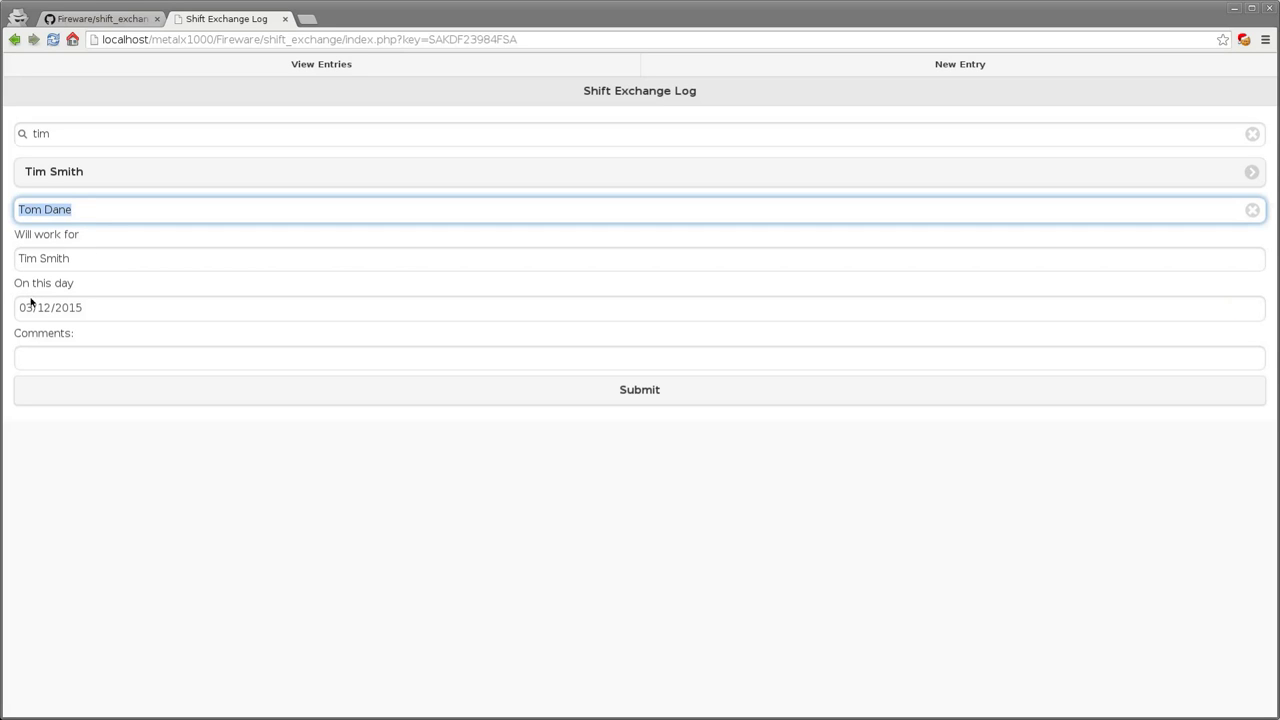
left_click(155, 356)
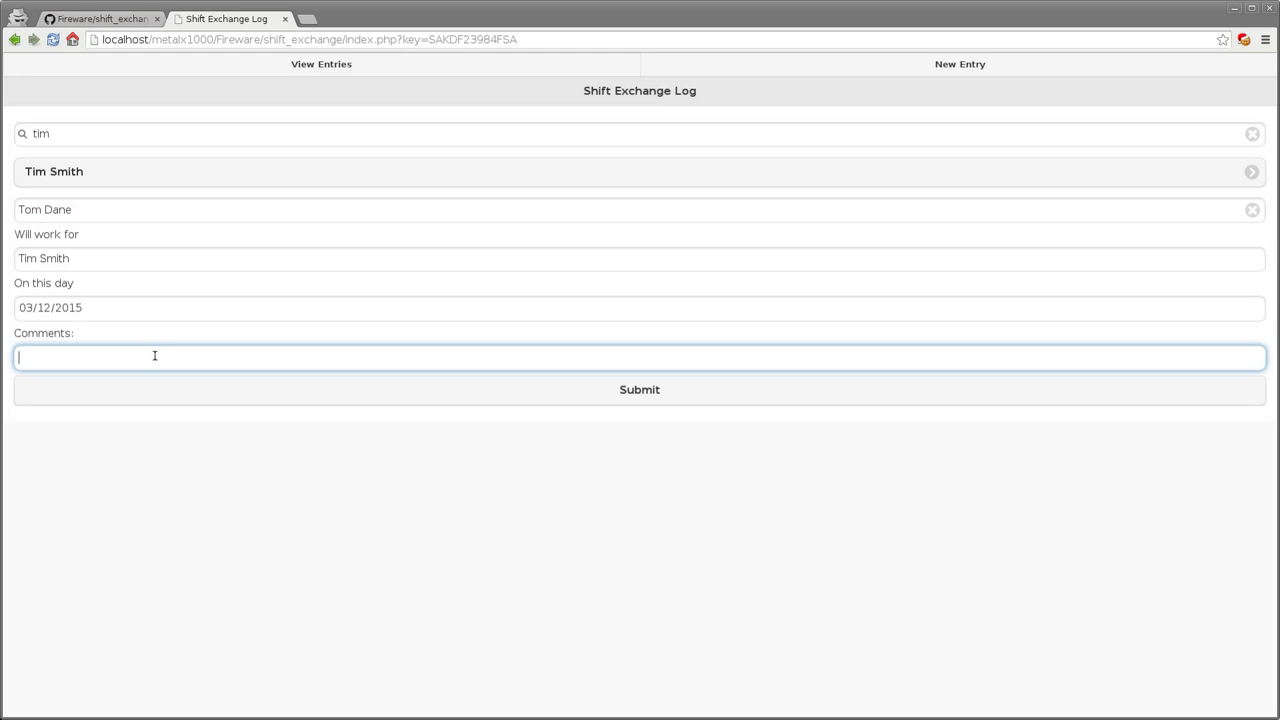
type("Vacation to Miami")
Submit the entry and dismiss the 'Exchange Logged' confirmation
left_click(650, 390)
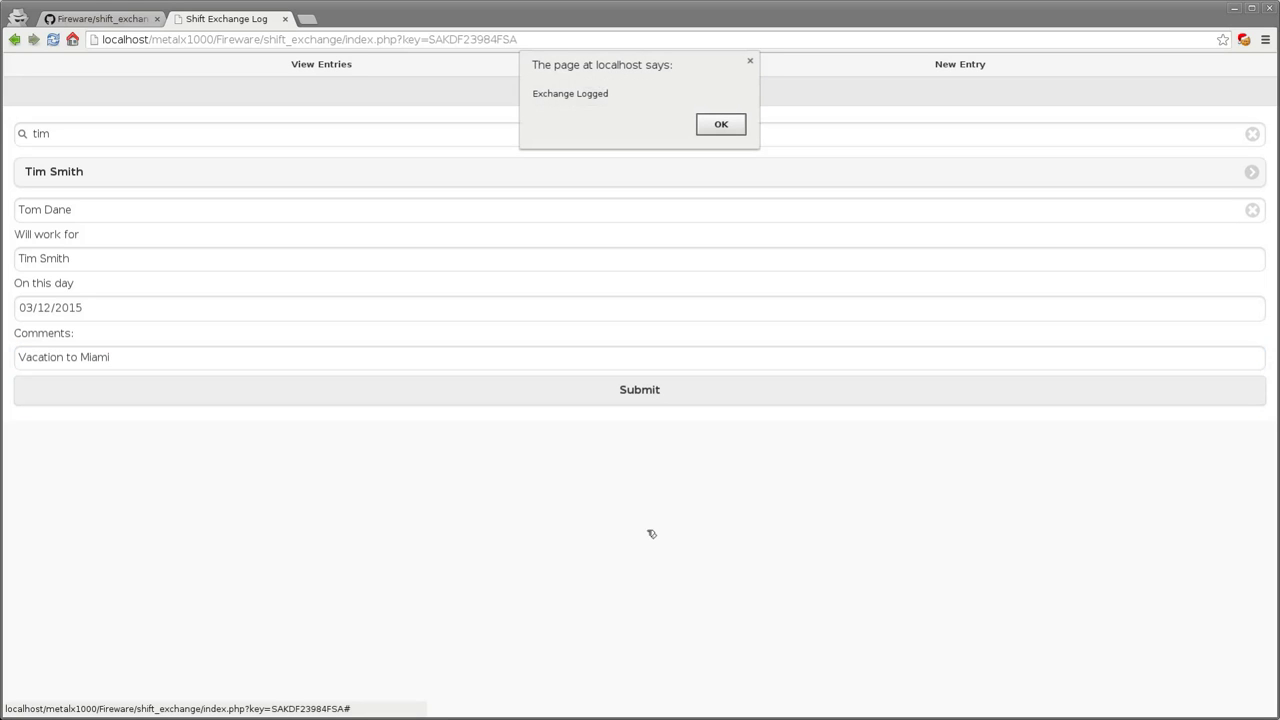
left_click(719, 124)
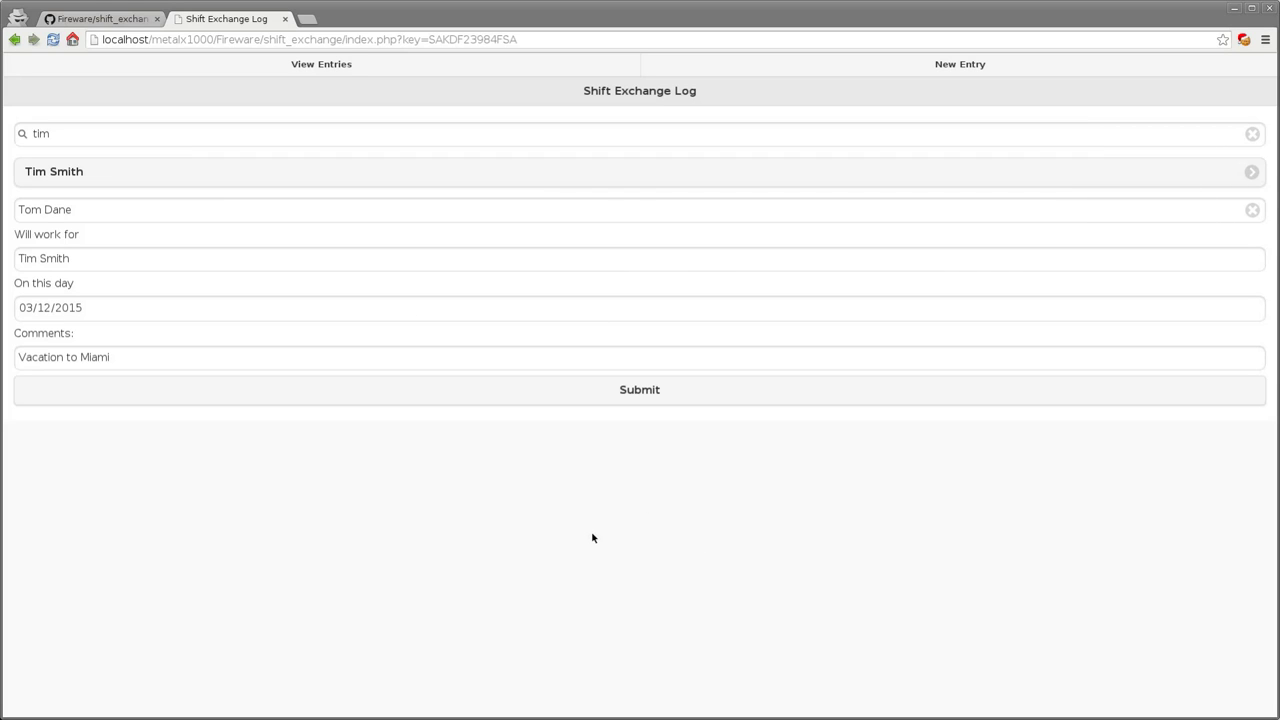
Start a New Entry and clear the leftover Will work for name
left_click(936, 66)
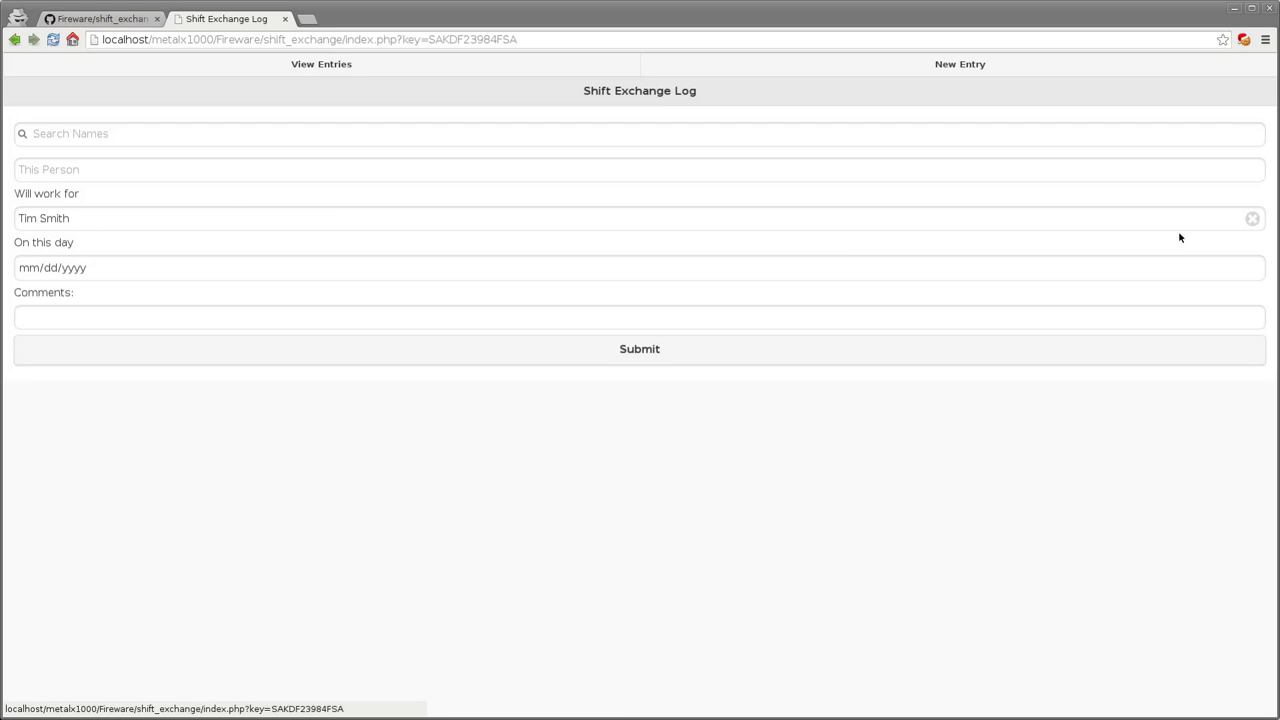
left_click(1252, 218)
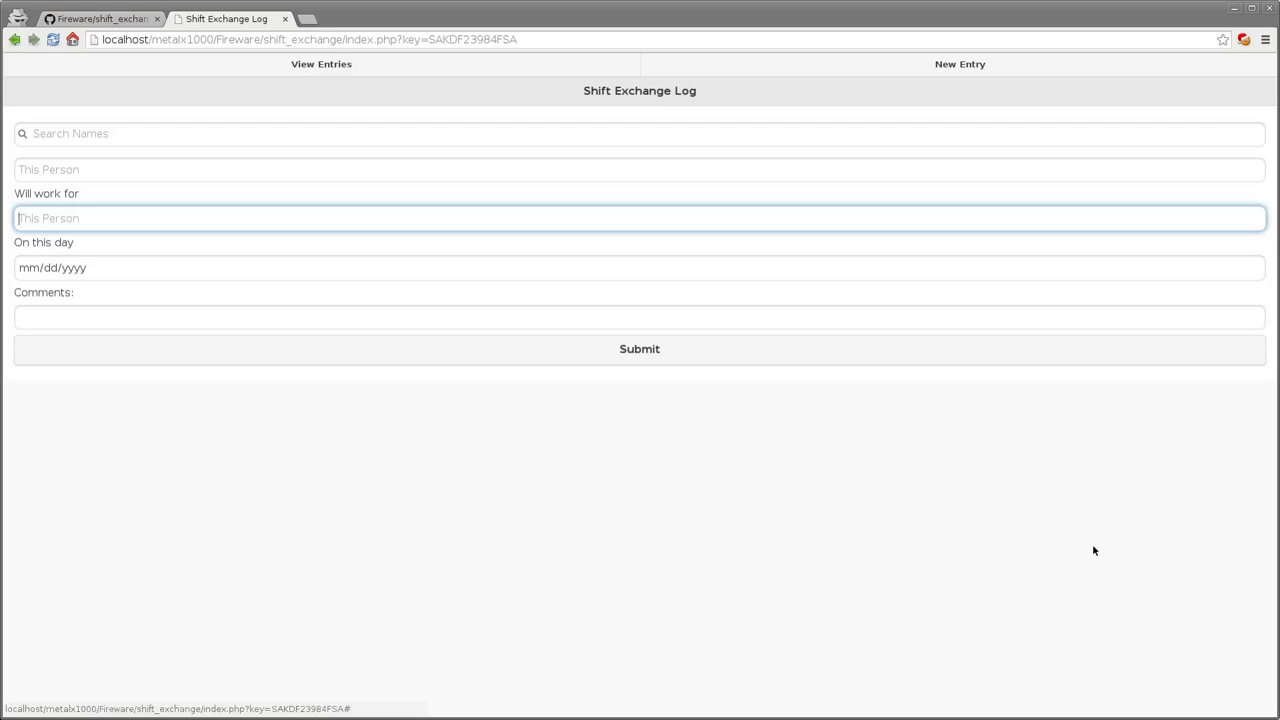
On a new entry, search names and pick the first person for the exchange
left_click(918, 63)
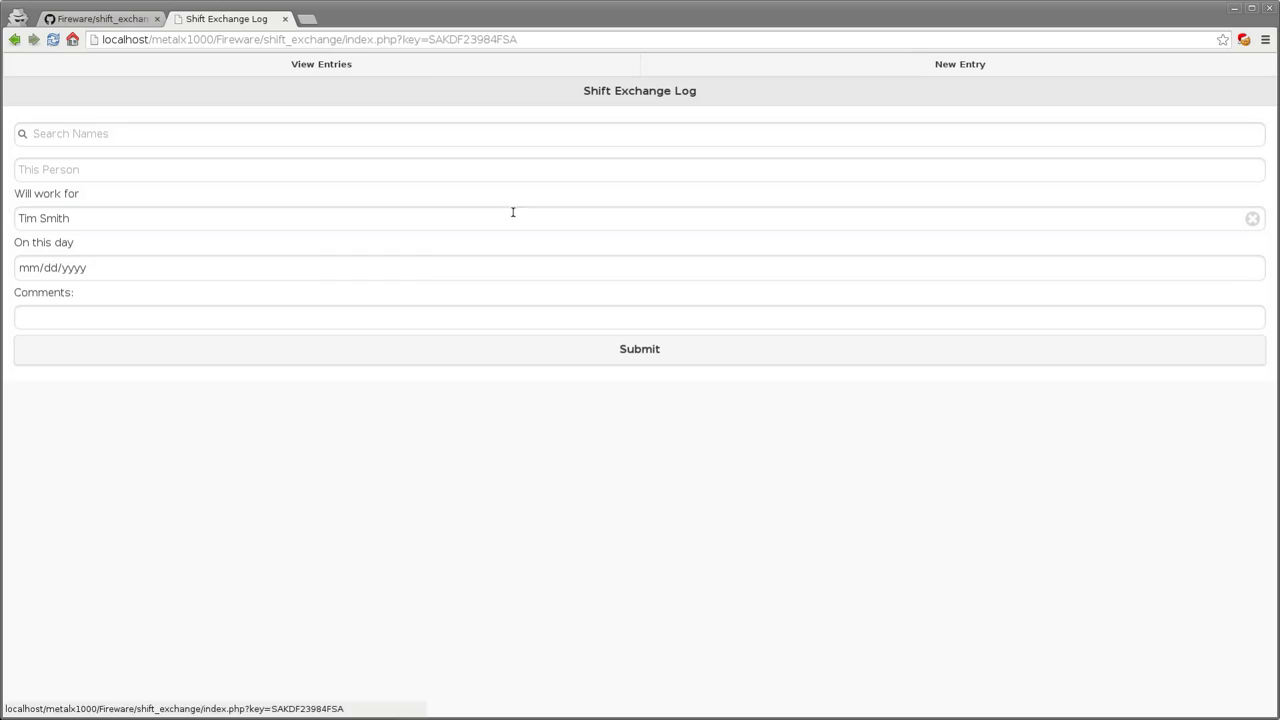
left_click(117, 131)
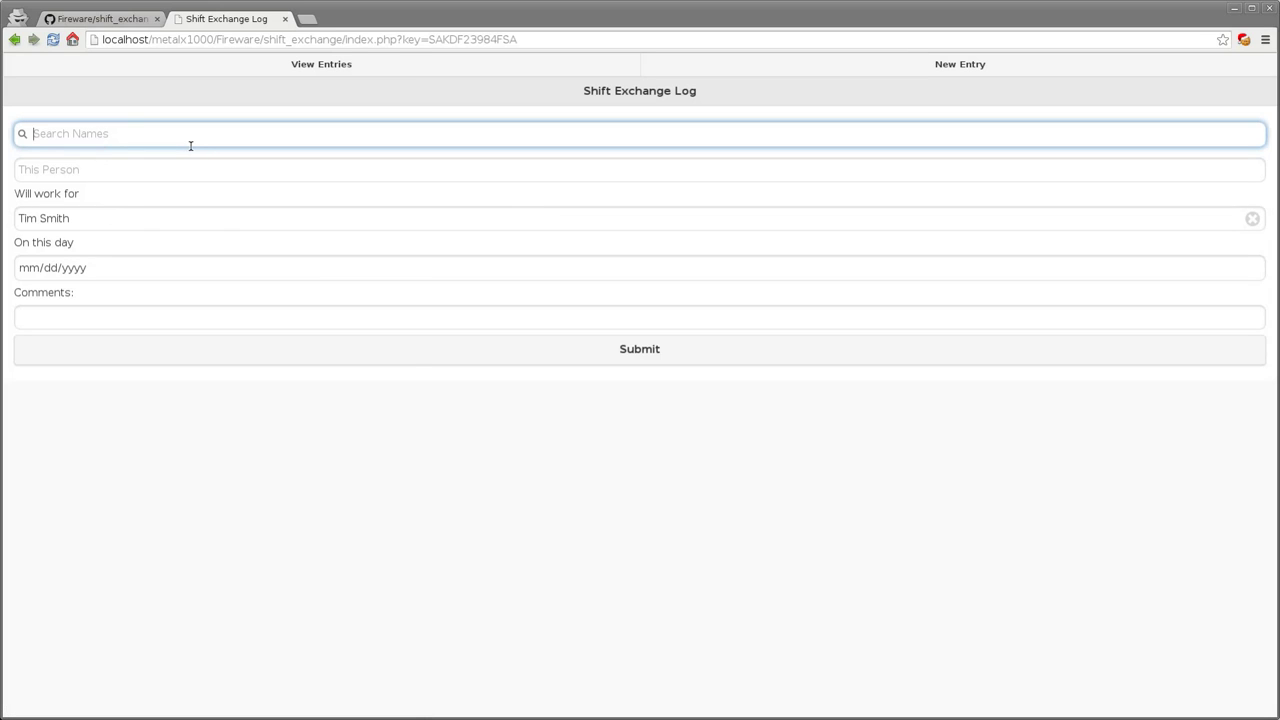
type("tim")
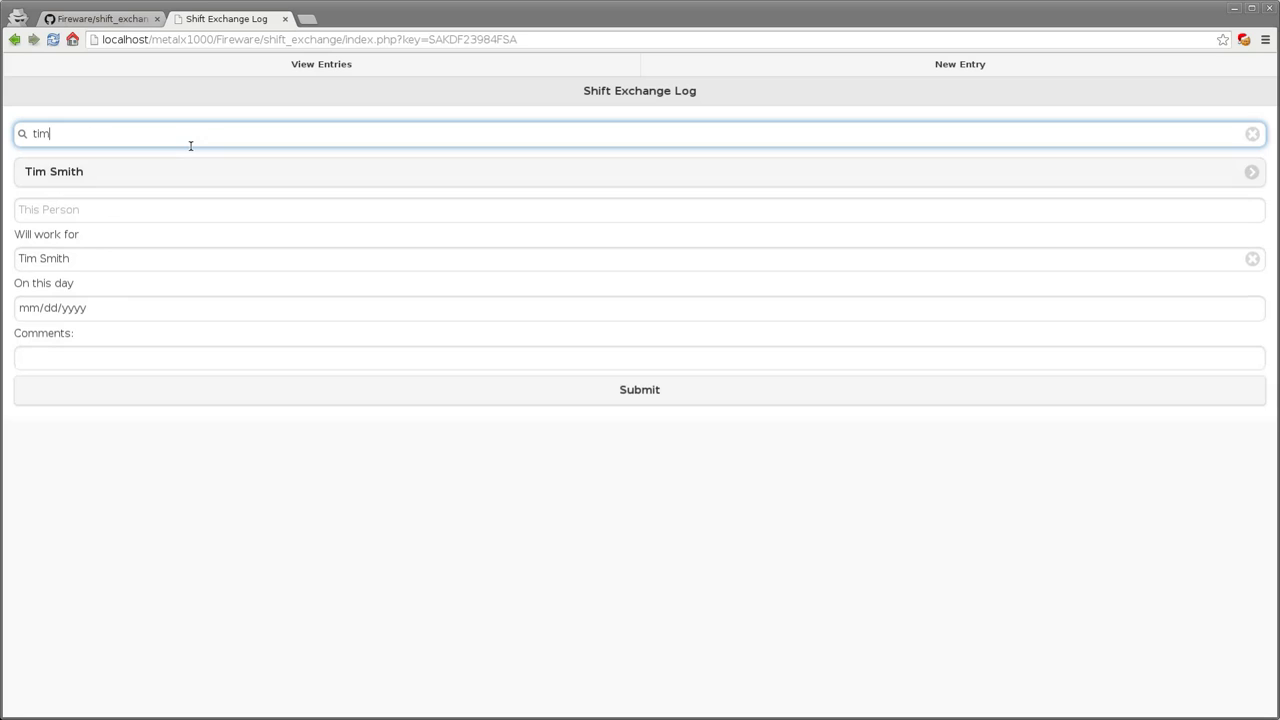
left_click(162, 171)
Search again and set a different coworker under Will work for
double_click(117, 129)
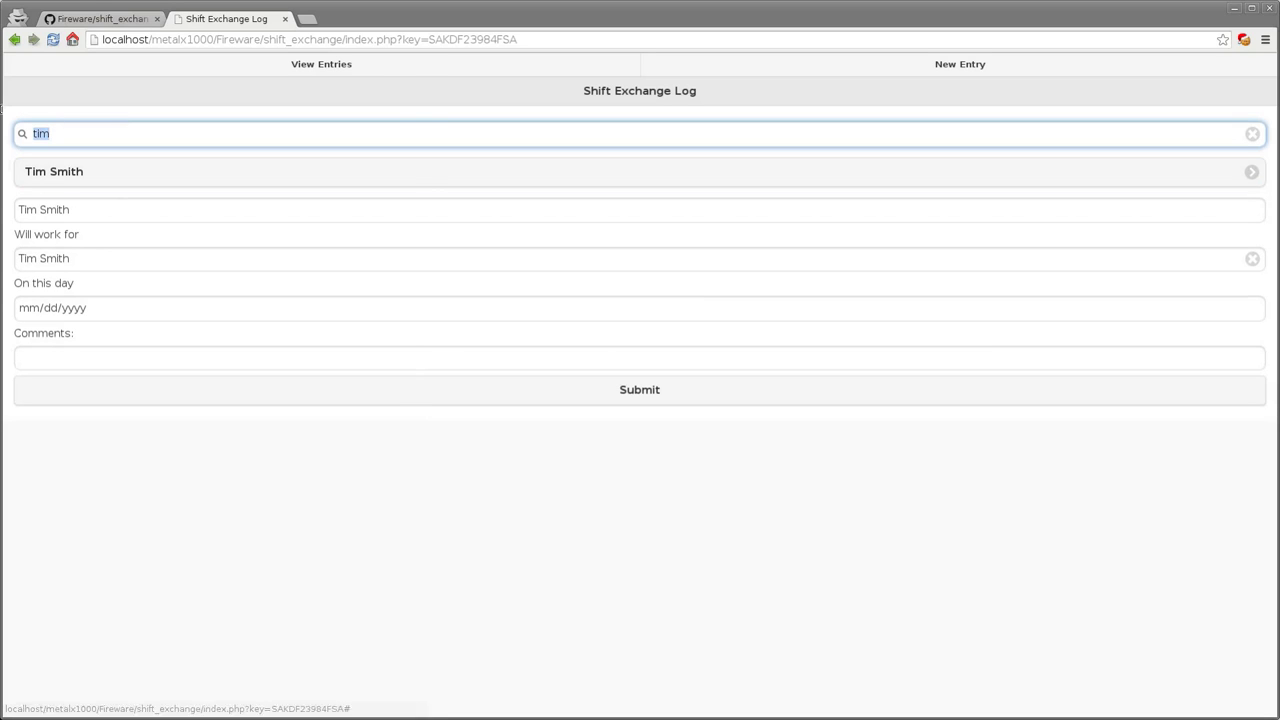
type("toim")
key("BackSpace")
key("BackSpace")
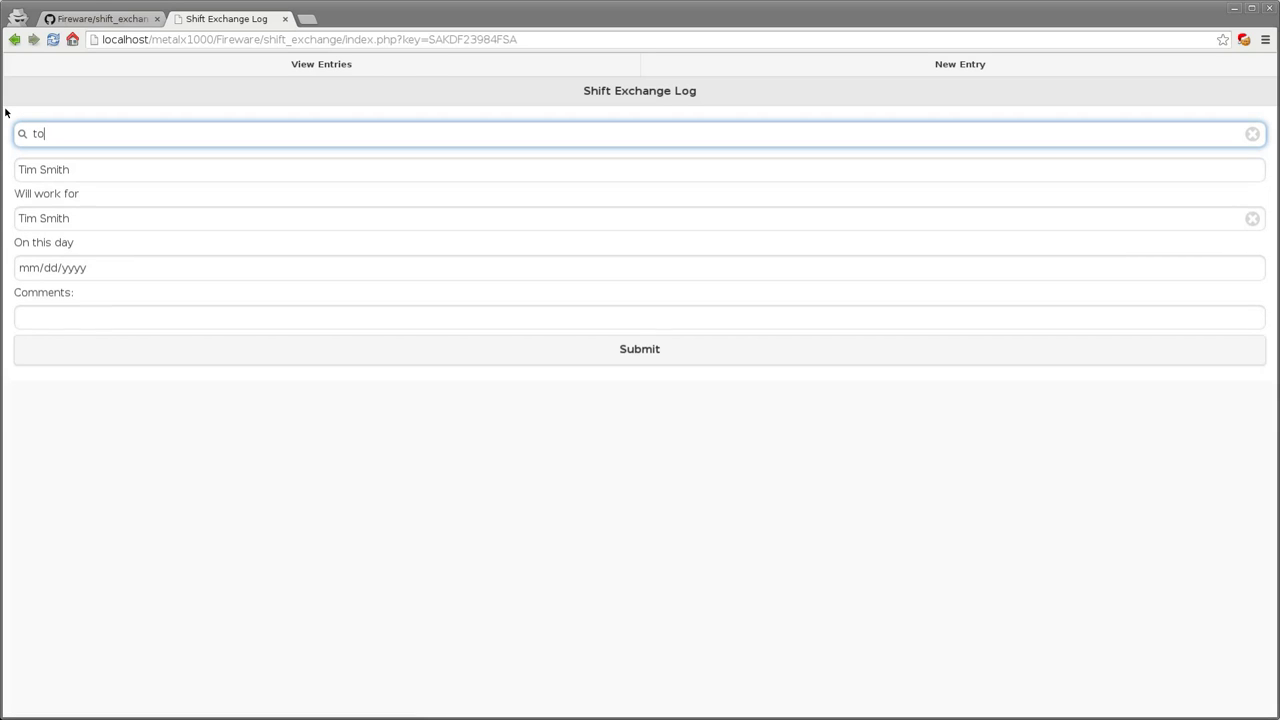
left_click(108, 196)
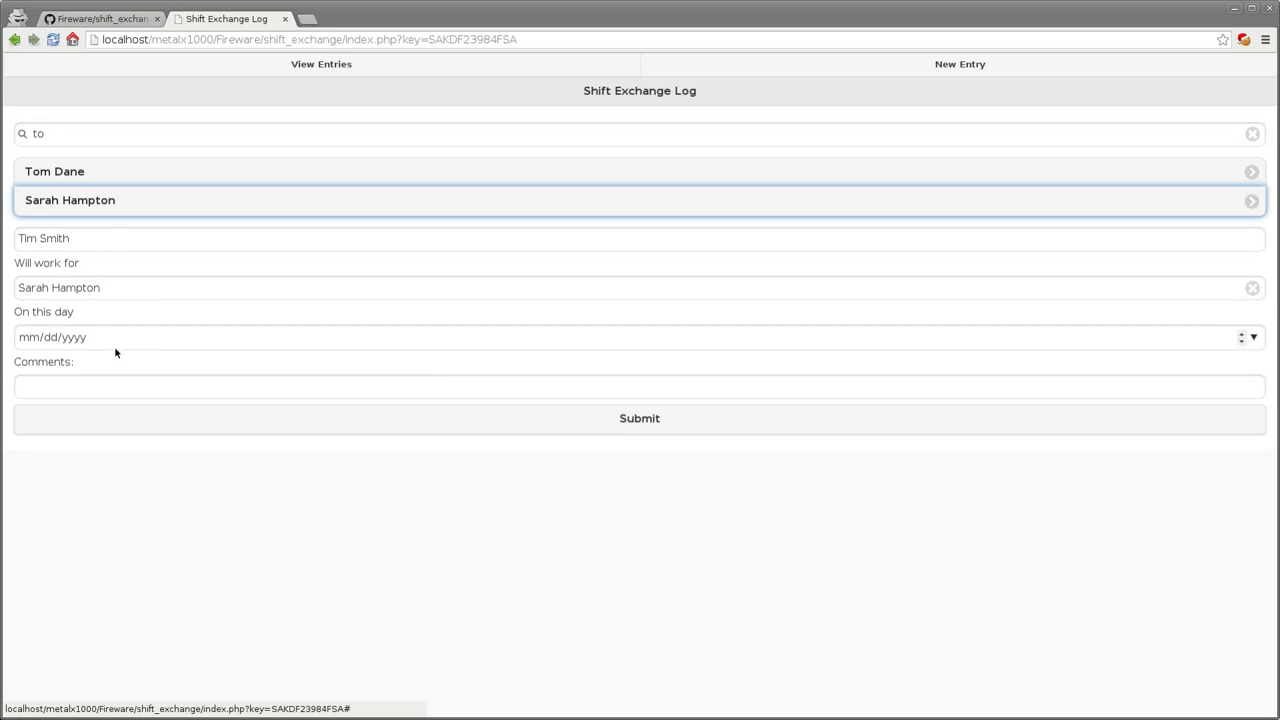
left_click(356, 570)
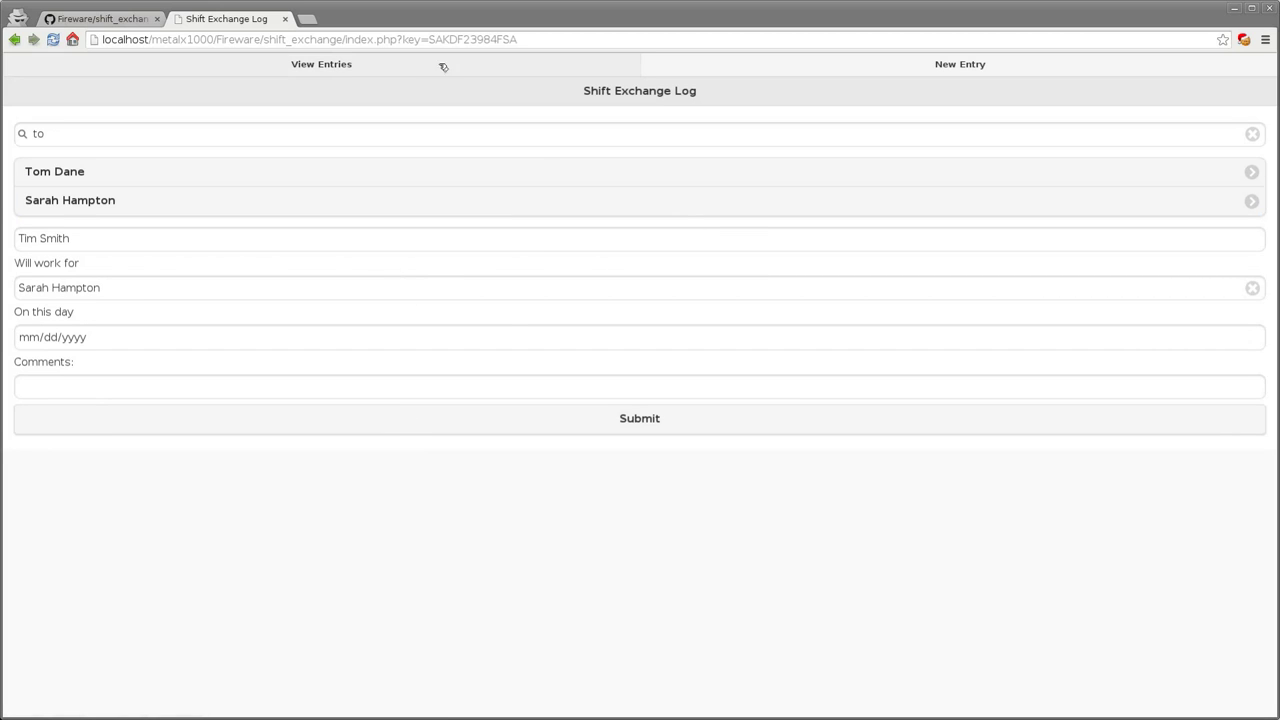
Open View Entries to see the current user's three swaps, including 2015-03-12 'Vacation to Miami'
left_click(322, 68)
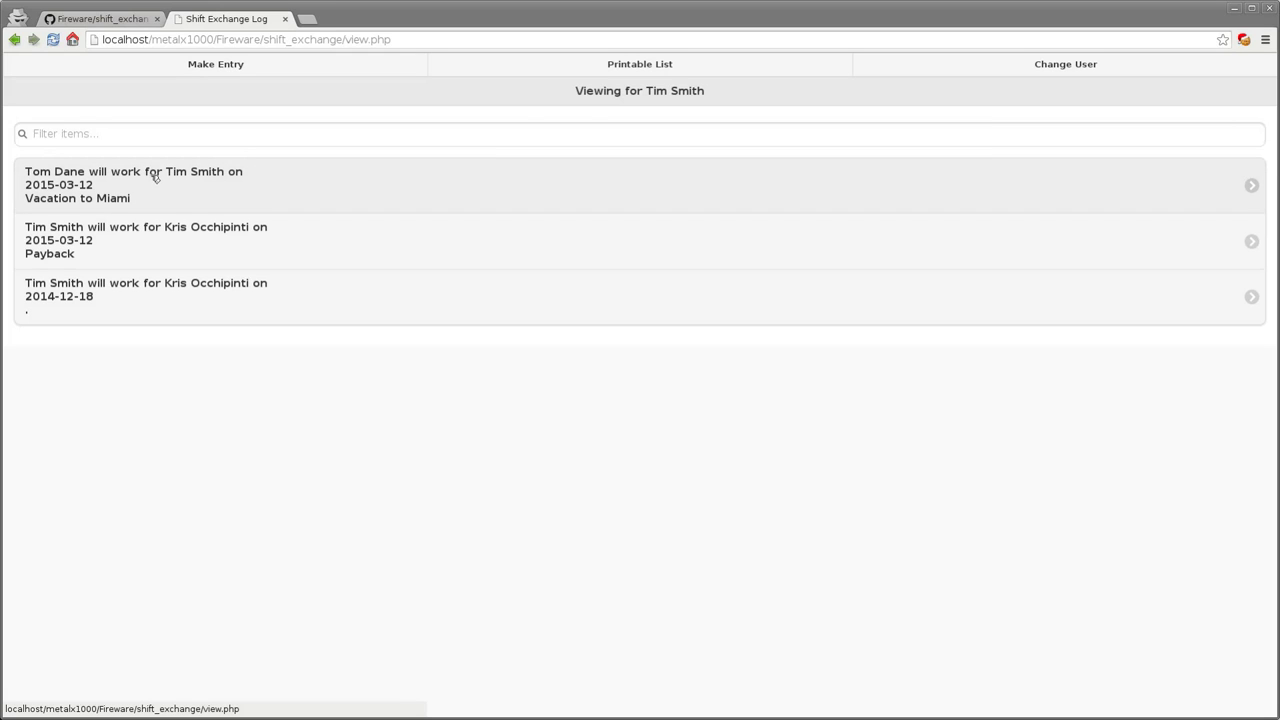
left_click_drag(643, 91, 769, 91)
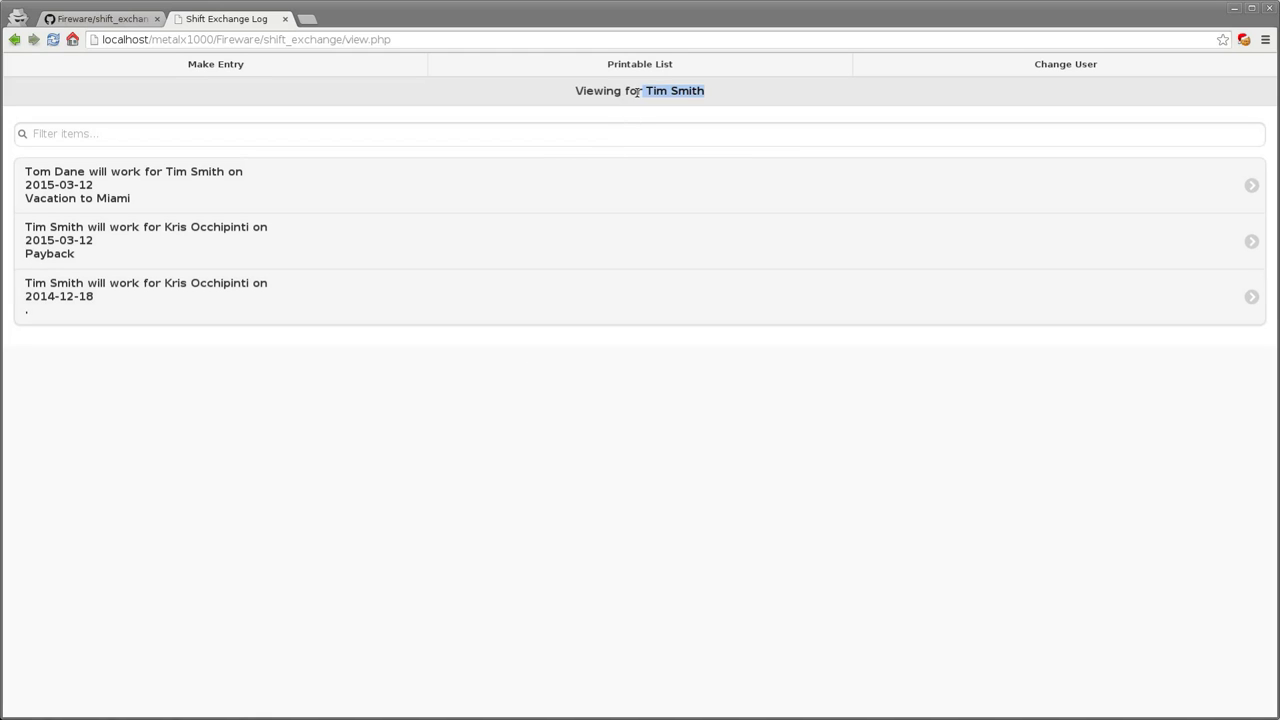
left_click_drag(642, 90, 705, 92)
Change the viewed user by name search, listing their eight swaps from 2014-12-12 to 2015-04-09
left_click(1054, 68)
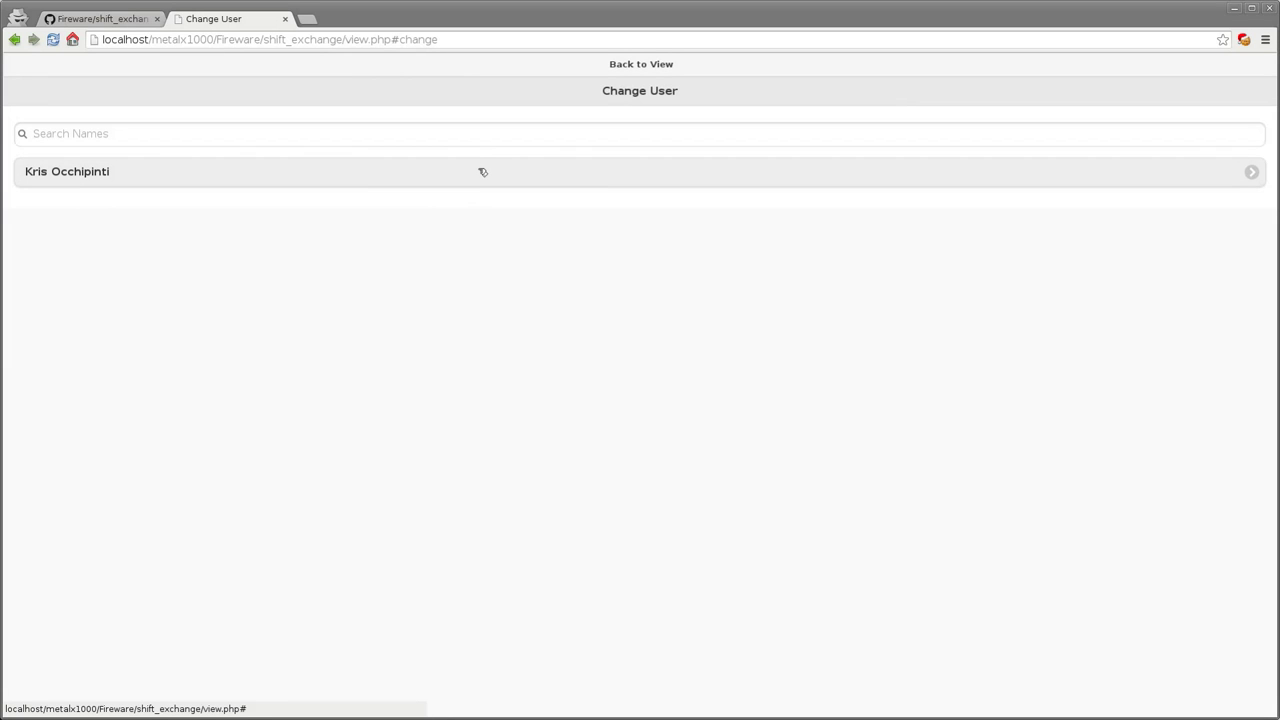
left_click(587, 73)
left_click(1068, 70)
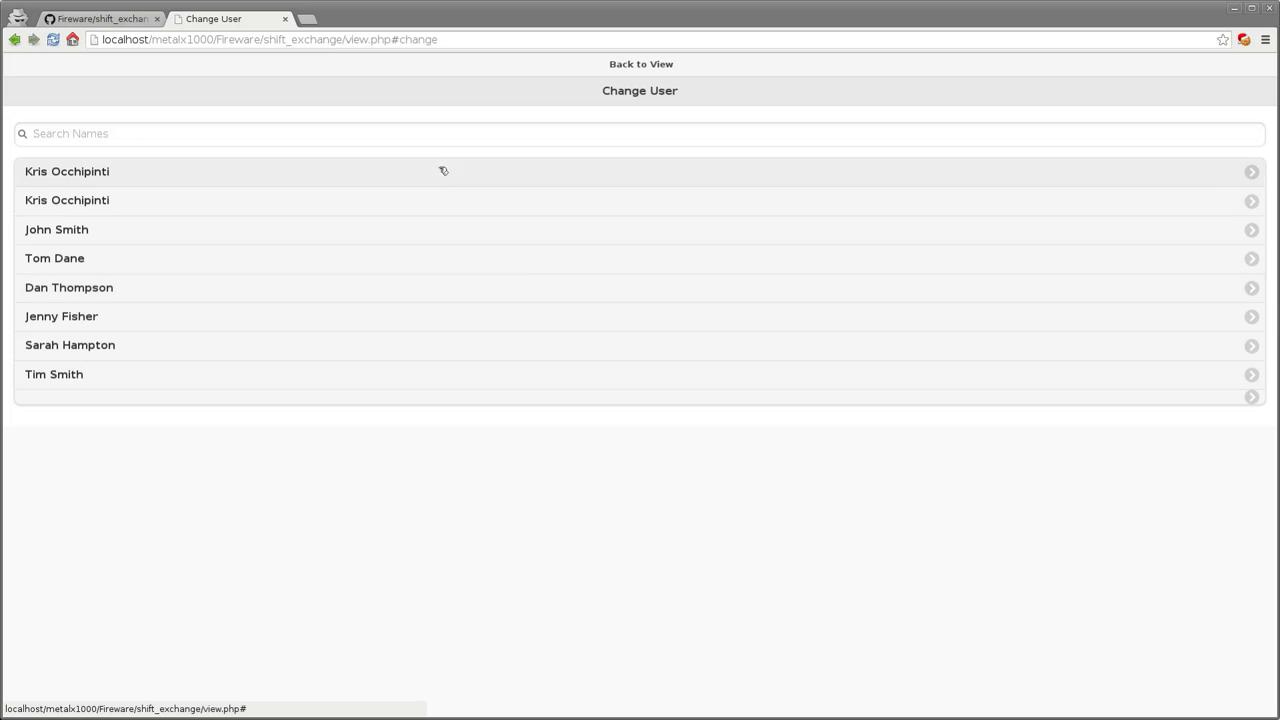
left_click(409, 131)
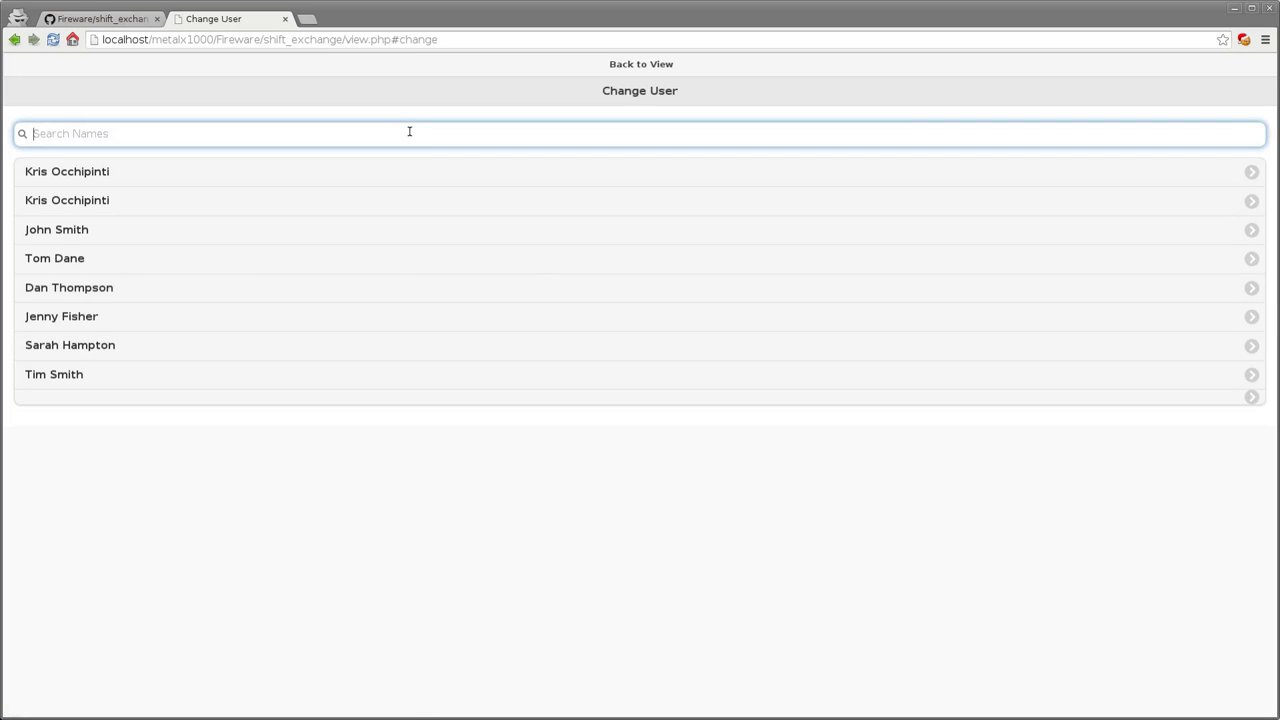
type("kris")
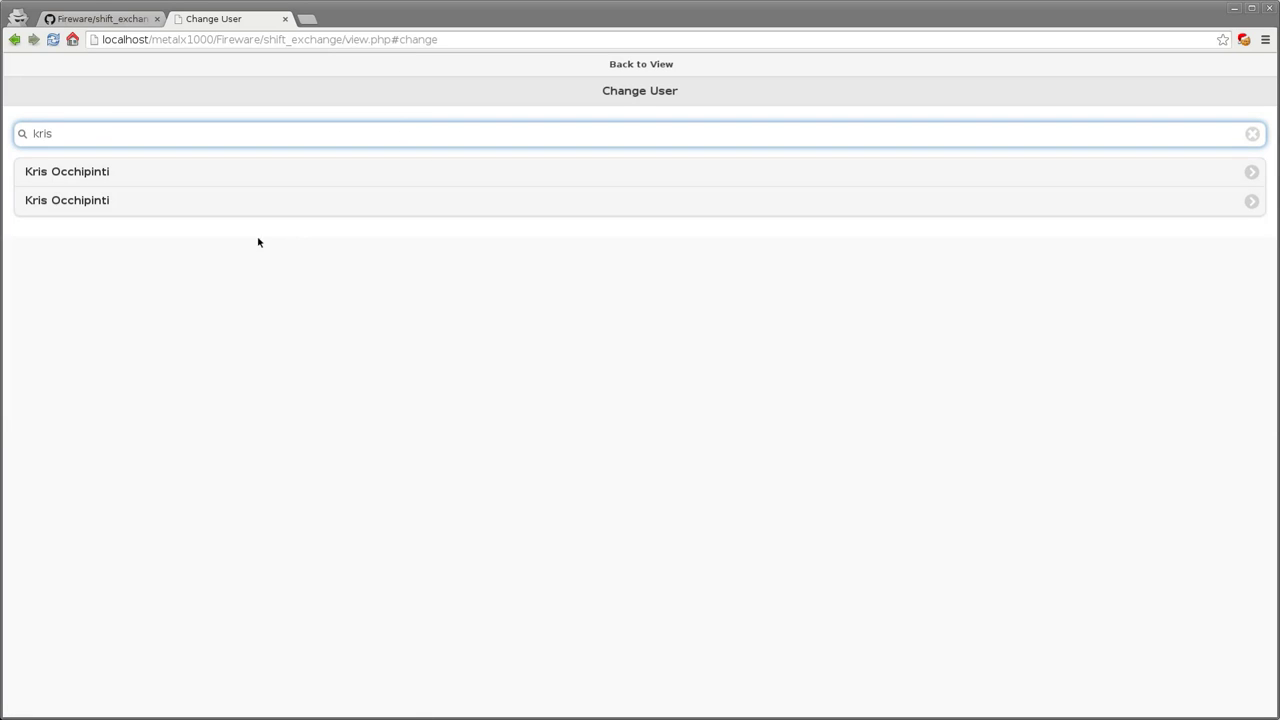
left_click(203, 178)
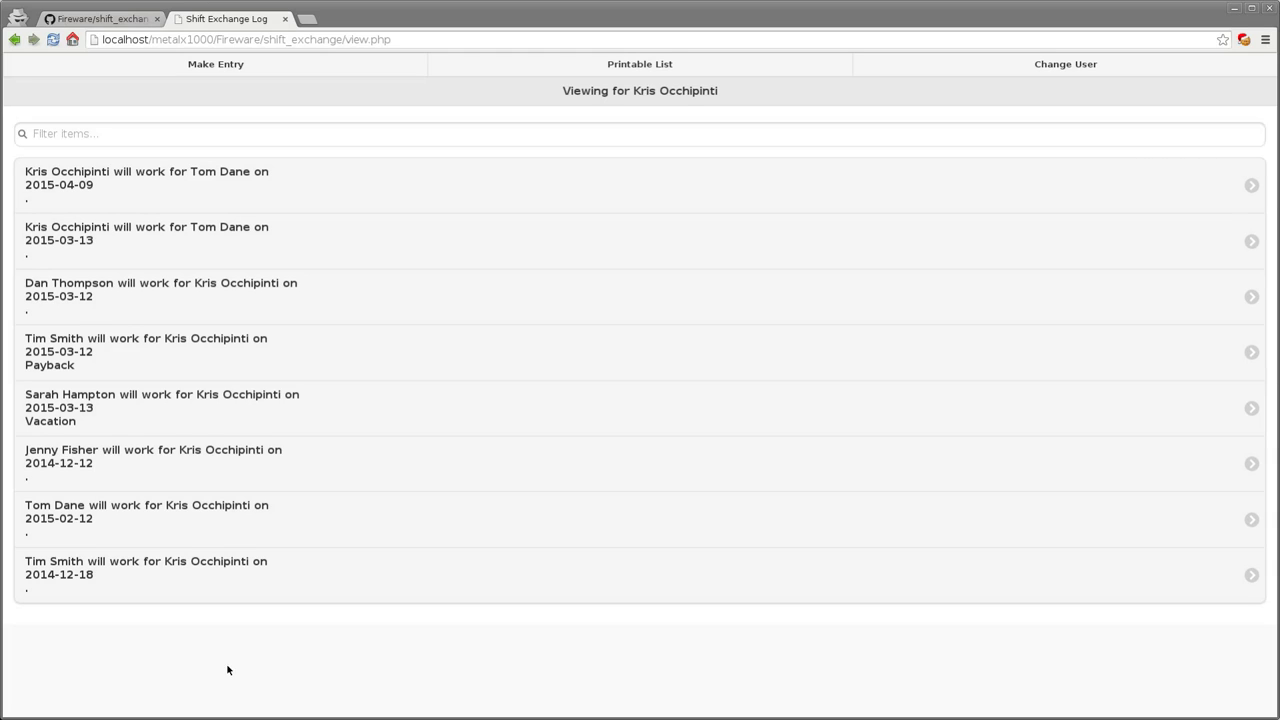
Filter entries by a coworker's first name, leaving swaps dated 2015-02-12, 2015-03-13 and 2015-04-09
left_click(283, 126)
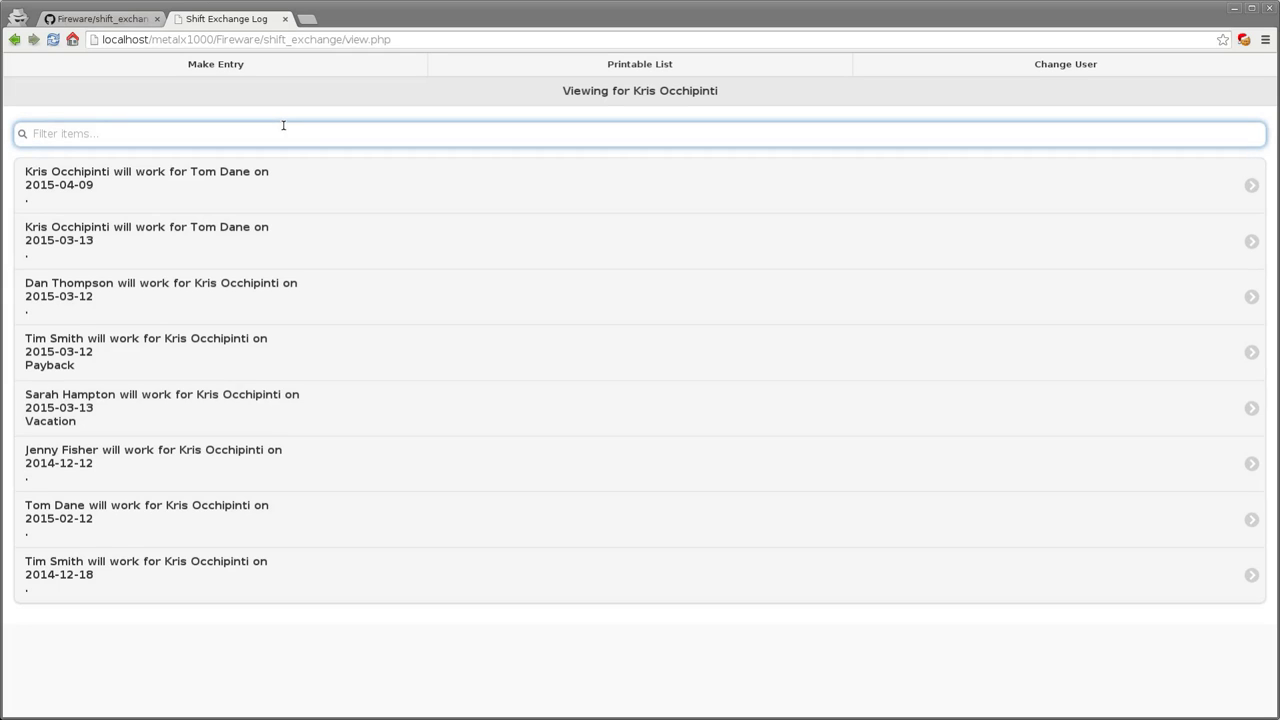
type("tim")
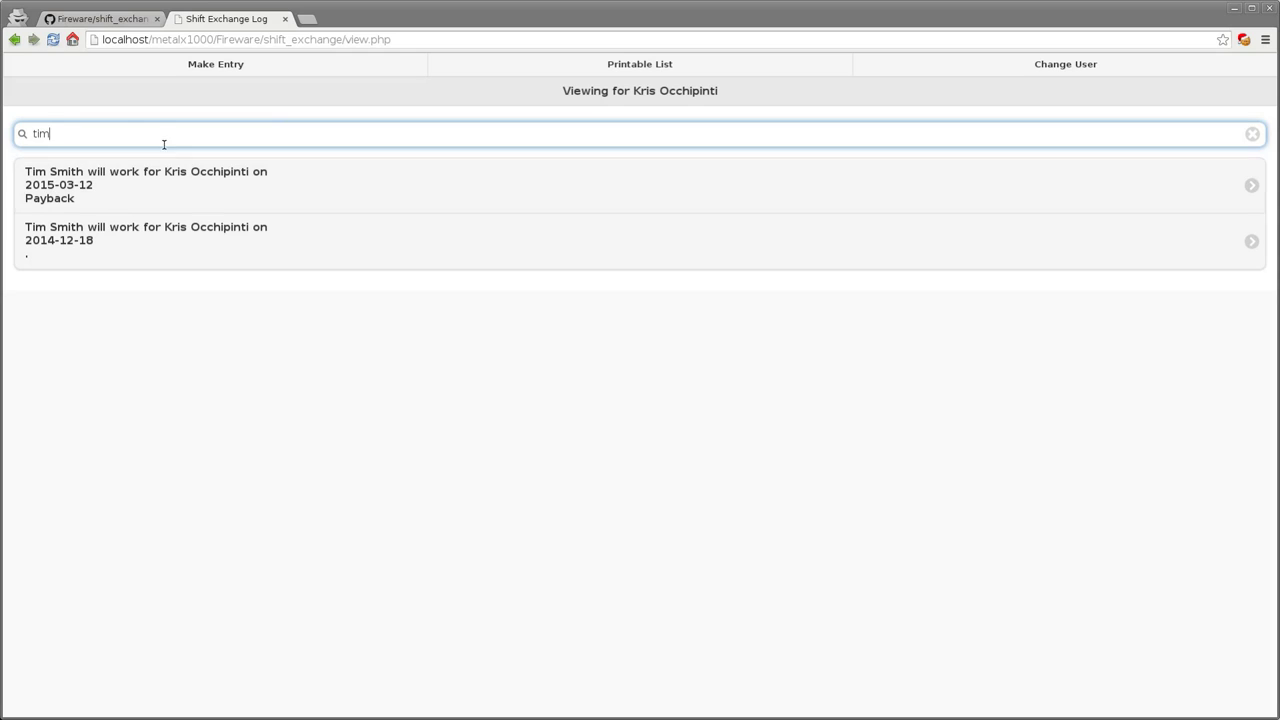
left_click_drag(164, 134, 28, 134)
type("tom")
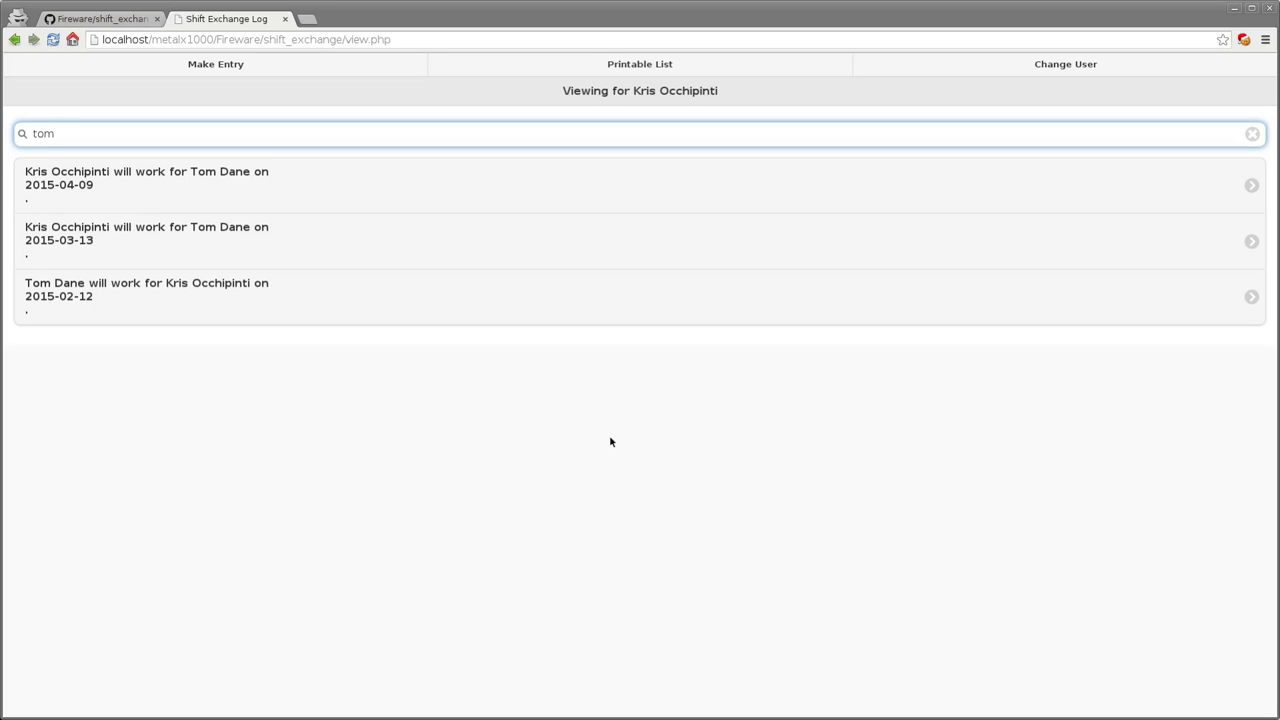
View the printable list of all entries, checking its last lines and the GitHub page, then go back
left_click(651, 67)
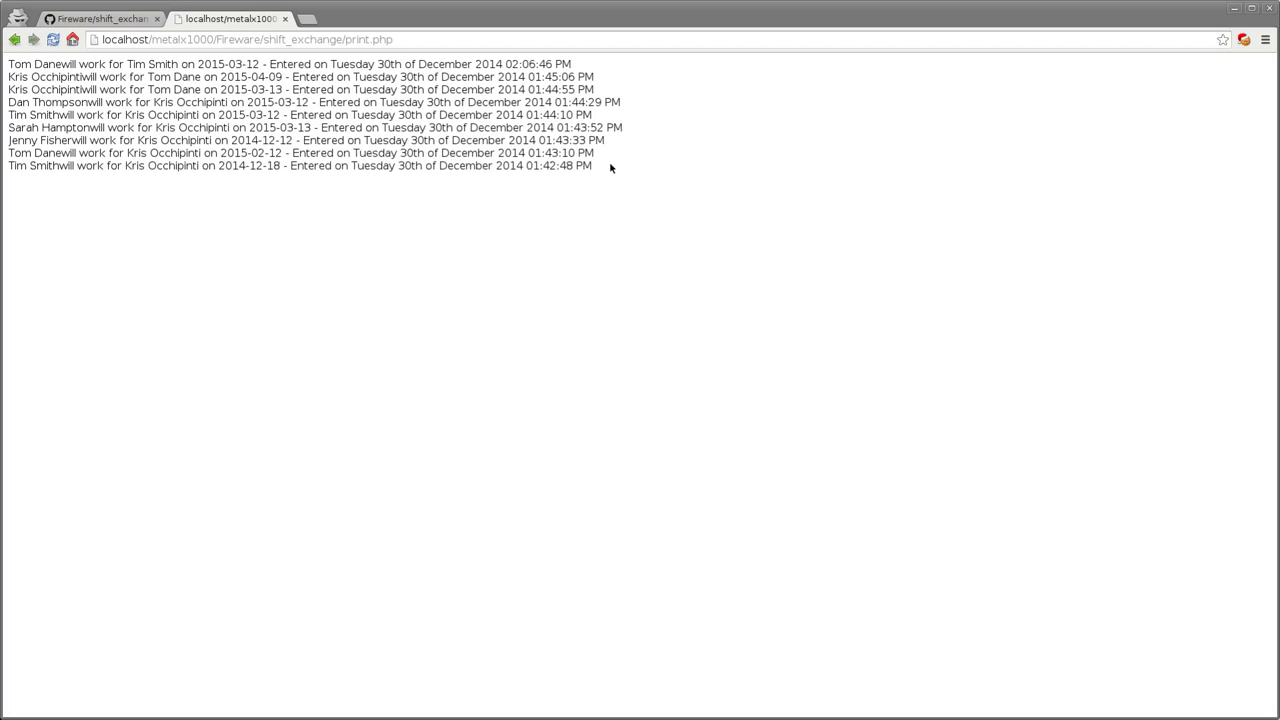
left_click_drag(609, 161, 404, 152)
left_click(280, 252)
left_click(110, 18)
left_click(240, 18)
left_click(14, 39)
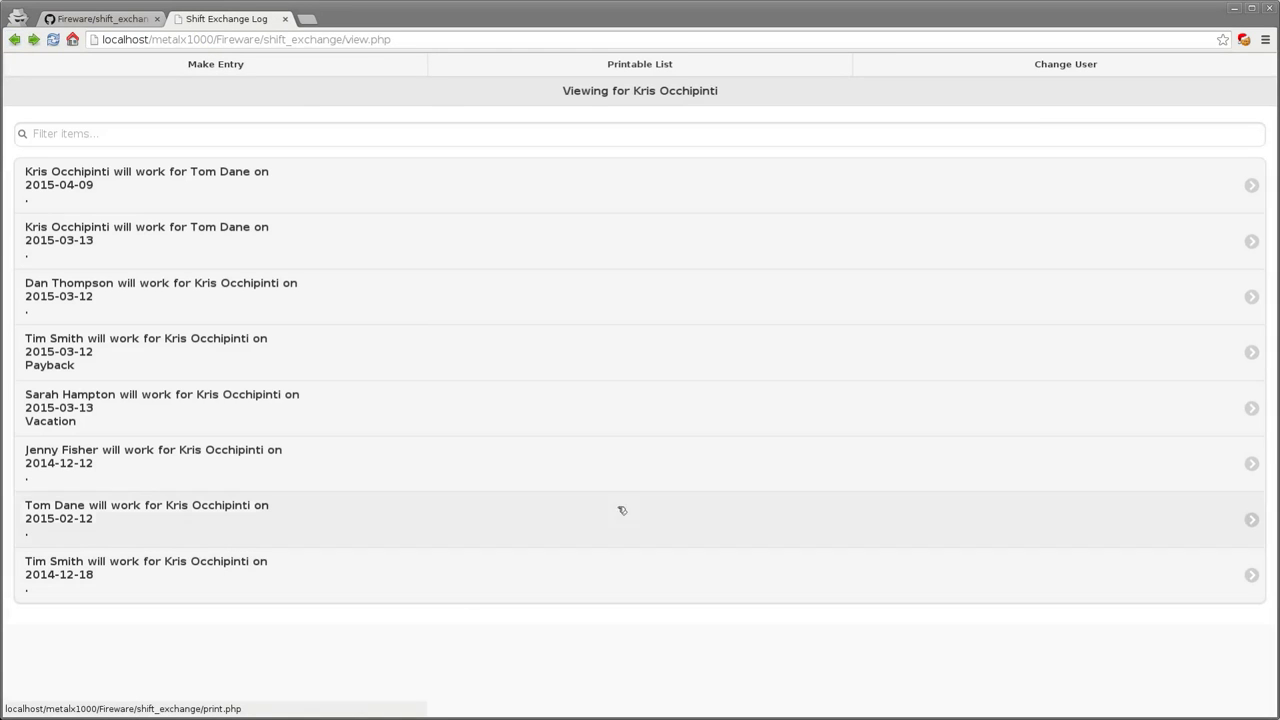
Reopen the printable list, then return to the user's eight unfiltered swaps
left_click(657, 58)
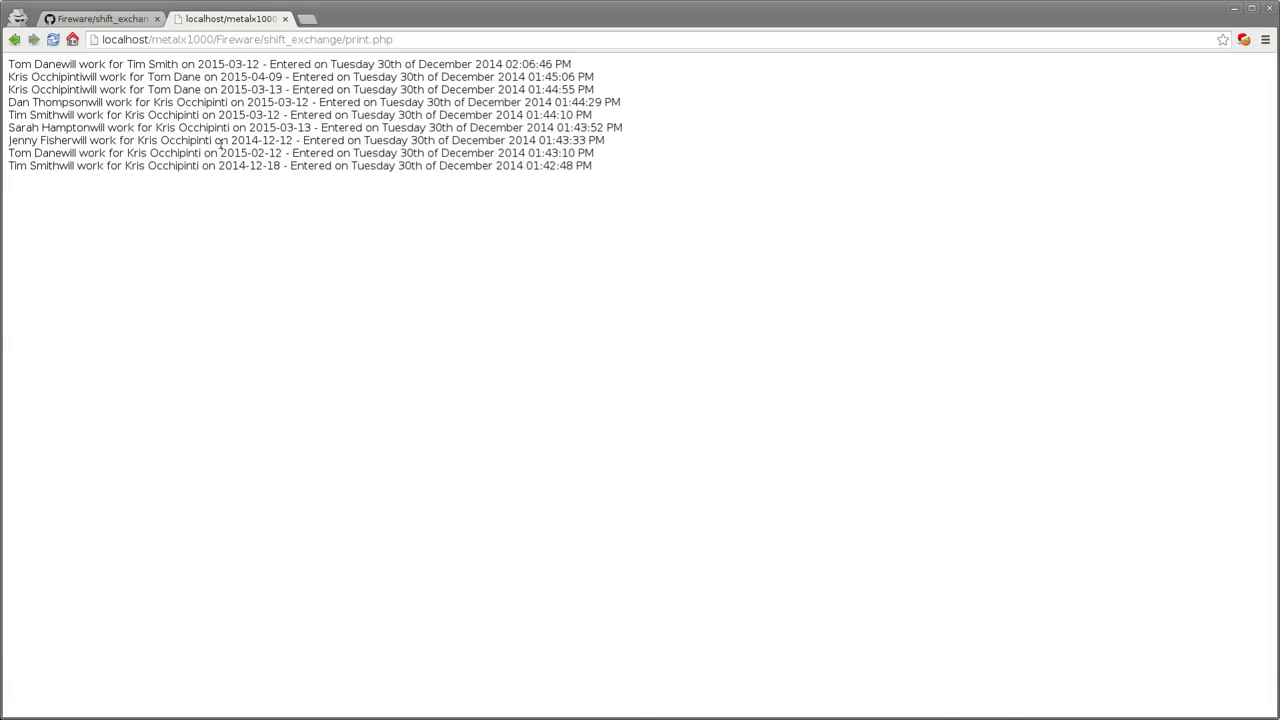
left_click(110, 21)
left_click(254, 21)
left_click(14, 39)
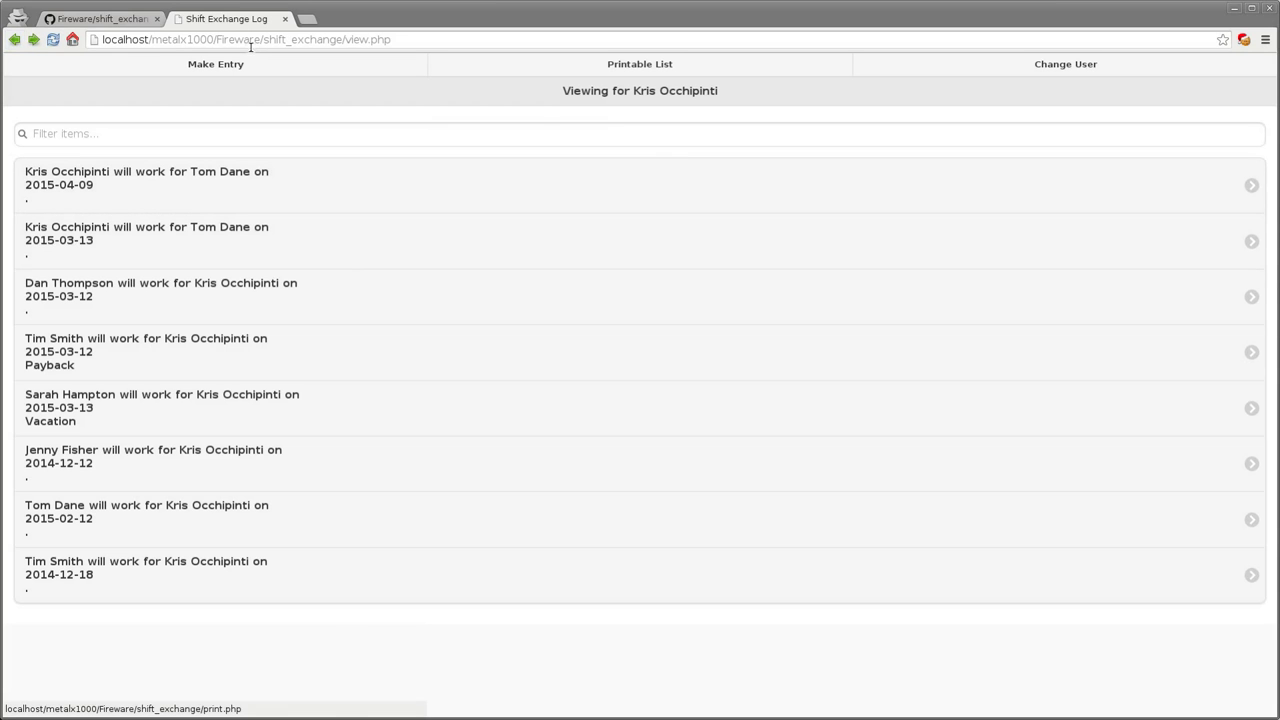
Start a new shift exchange entry with the current user prefilled under Will work for
left_click(217, 68)
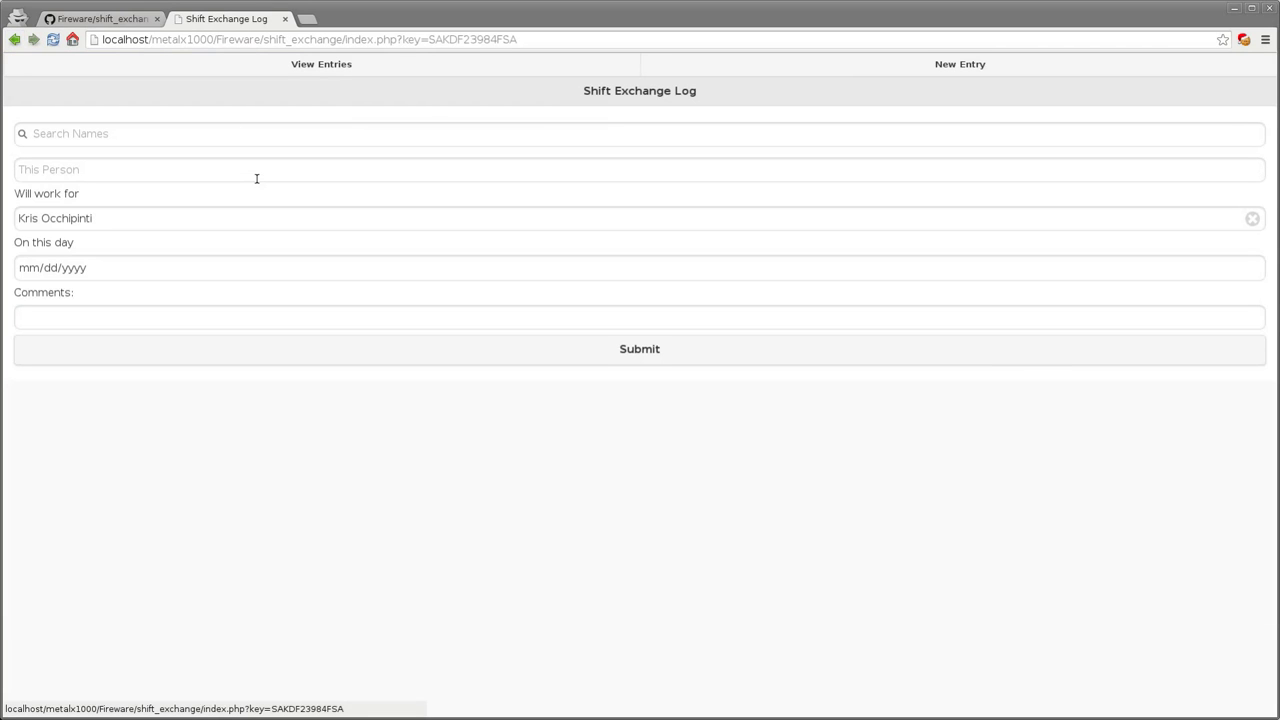